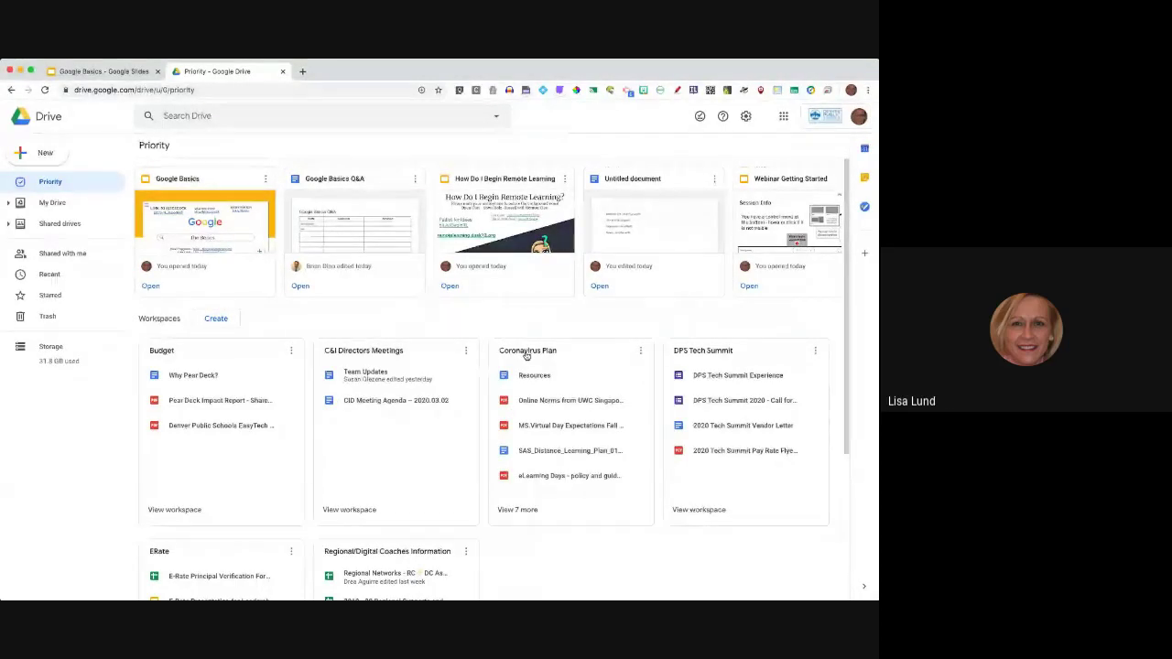
# Create a workspace named "April 7-11" and view its file list without adding any files.
pyautogui.click(217, 320)
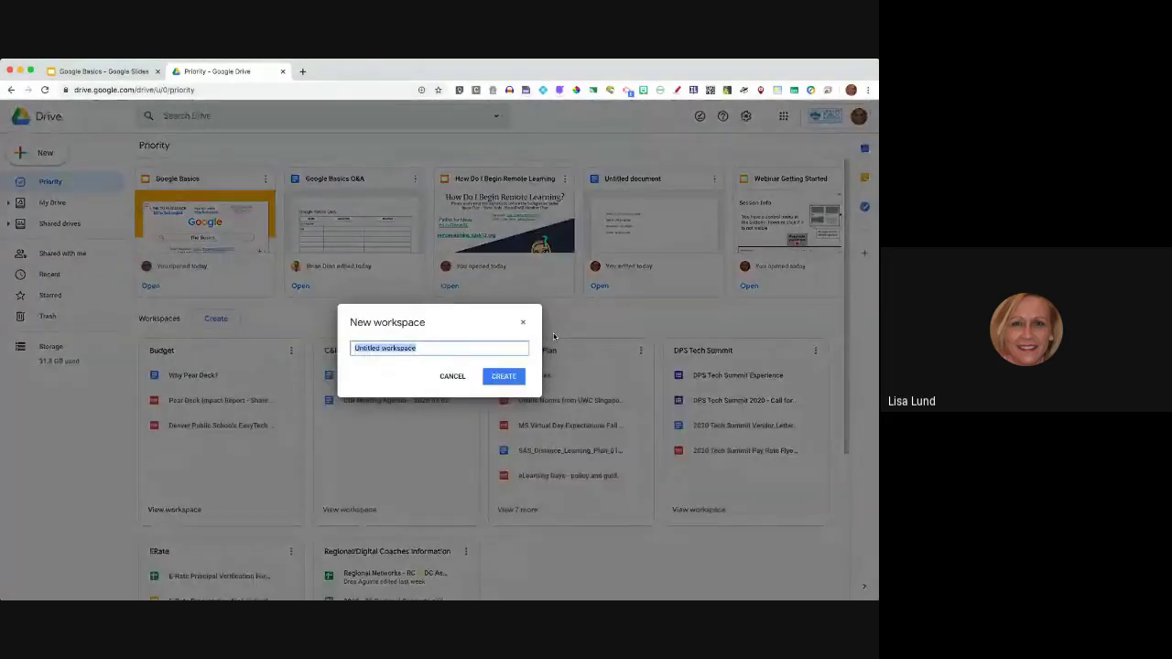
pyautogui.press('BackSpace')
pyautogui.write('April 7-11')
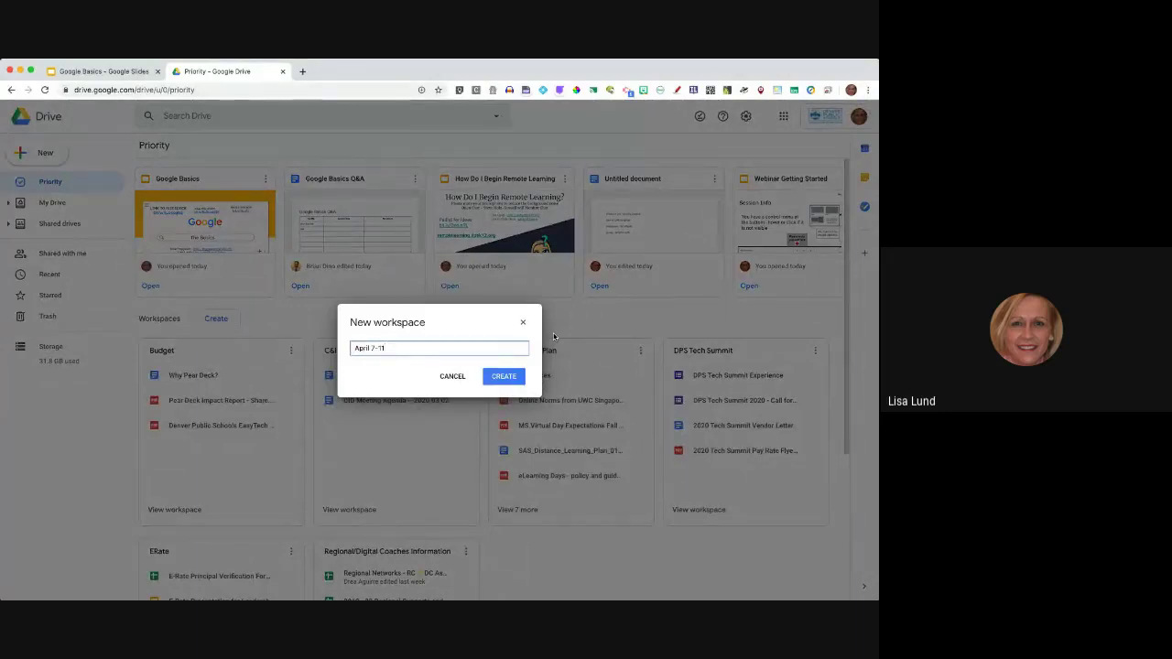
pyautogui.click(506, 378)
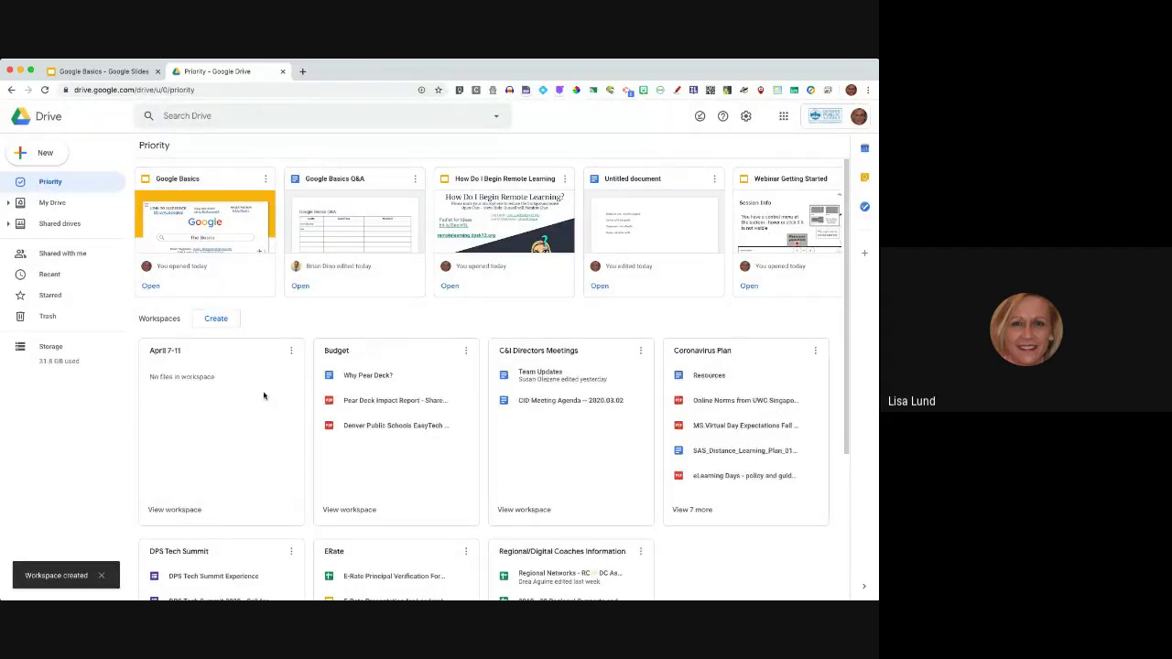
pyautogui.click(180, 403)
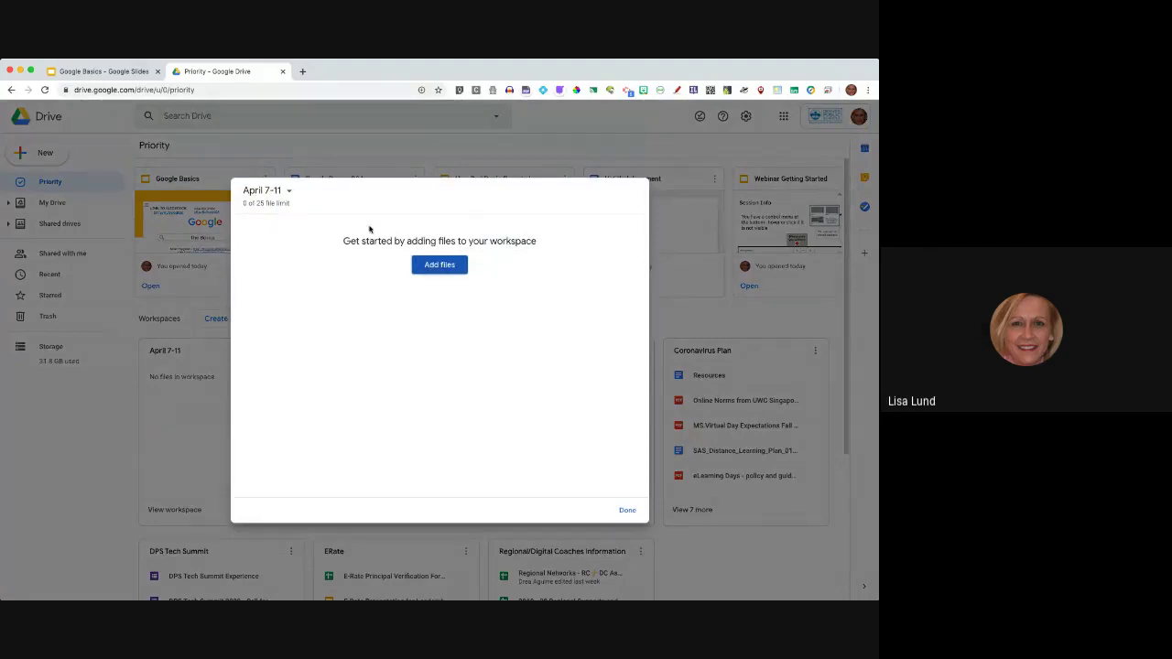
pyautogui.click(624, 510)
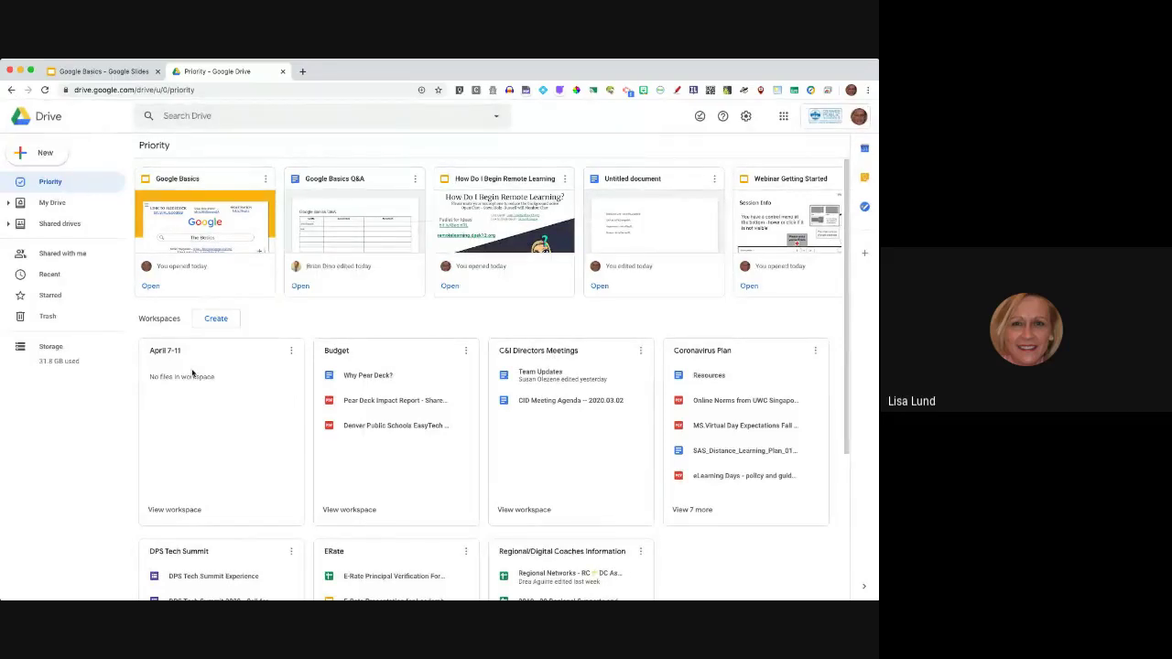
# Remove the "April 7-11" workspace from the Priority page.
pyautogui.click(291, 350)
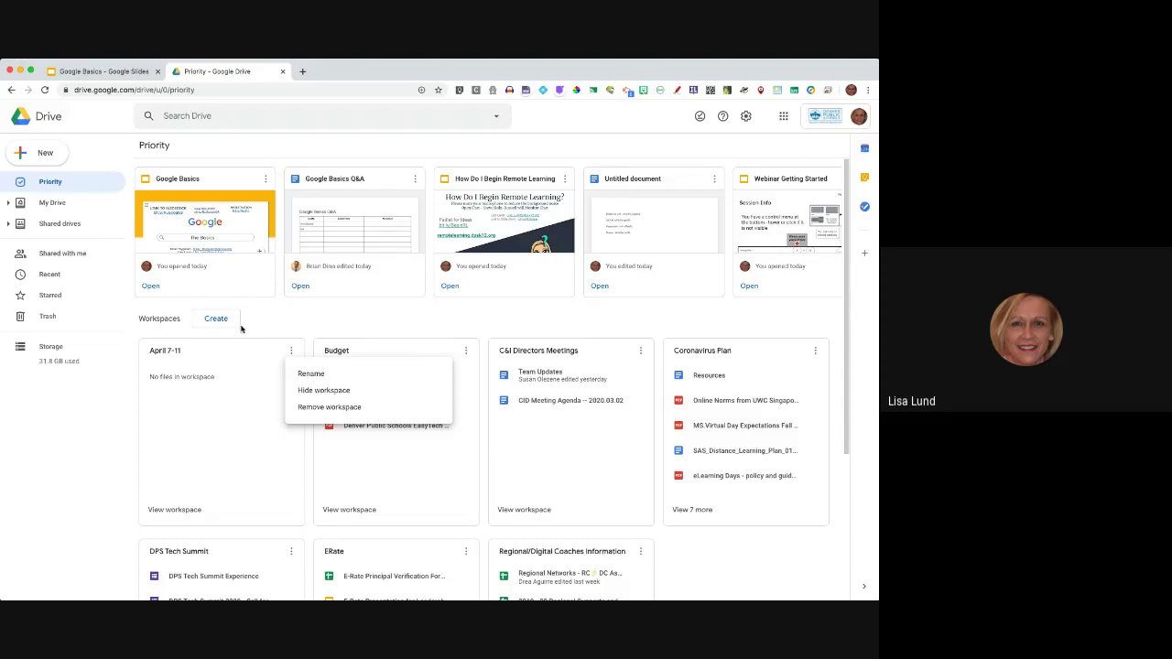
pyautogui.click(221, 383)
pyautogui.click(291, 350)
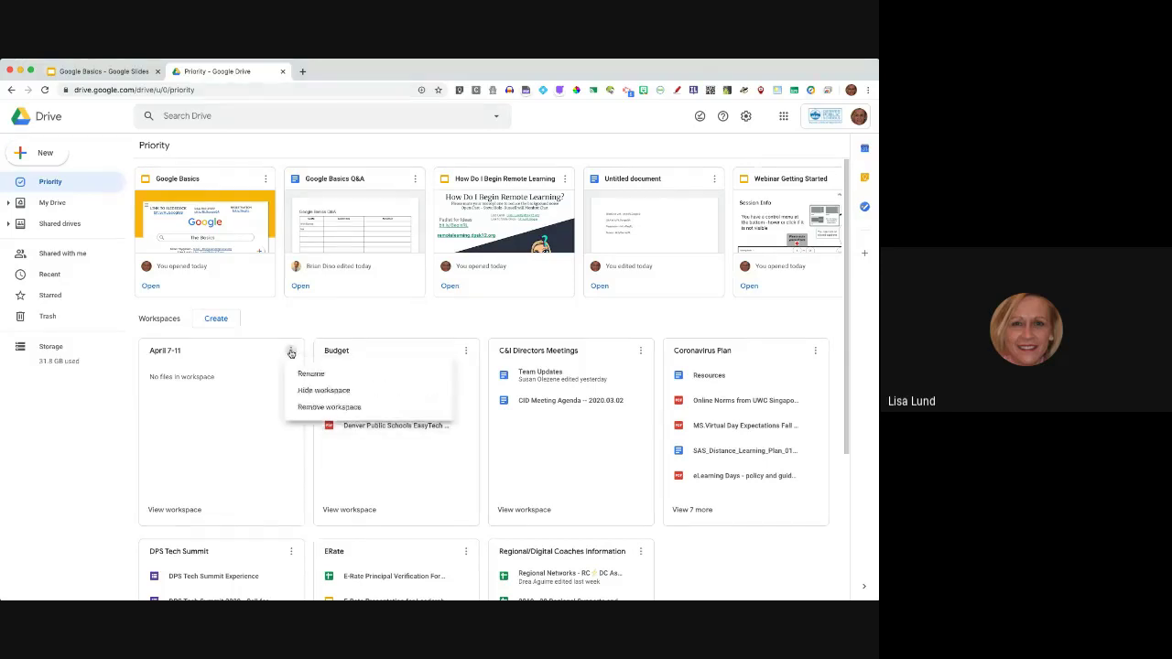
pyautogui.click(311, 407)
pyautogui.click(560, 375)
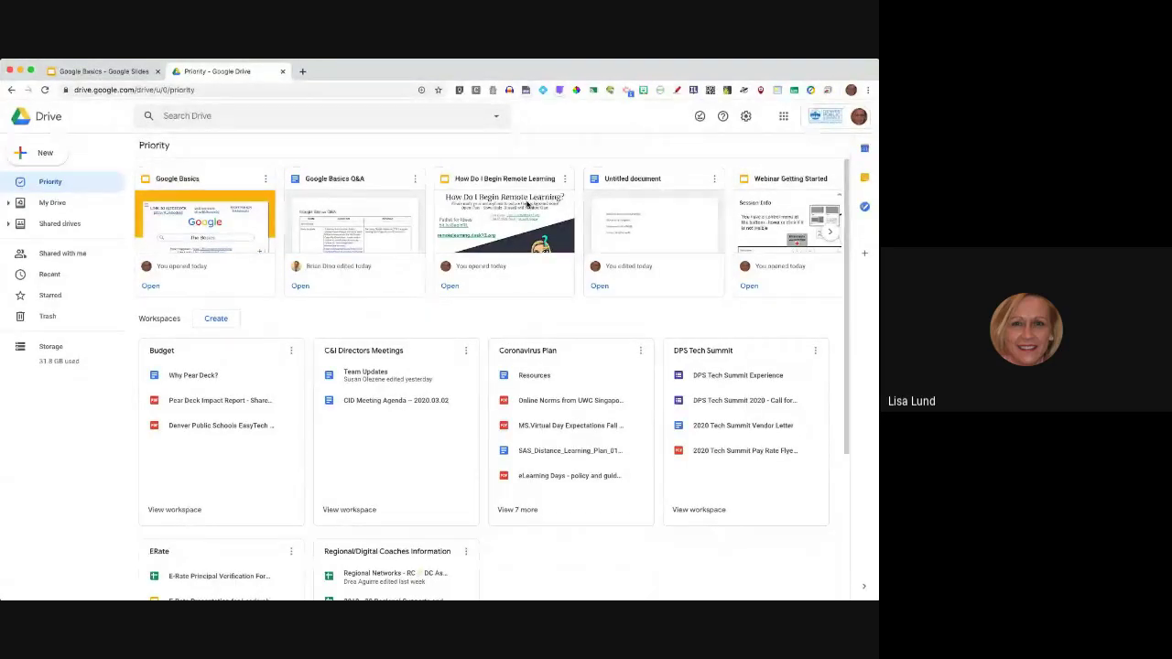
# Look through the existing workspaces and view the full file list of the Coronavirus Plan workspace.
pyautogui.scroll(-5, 431, 434)
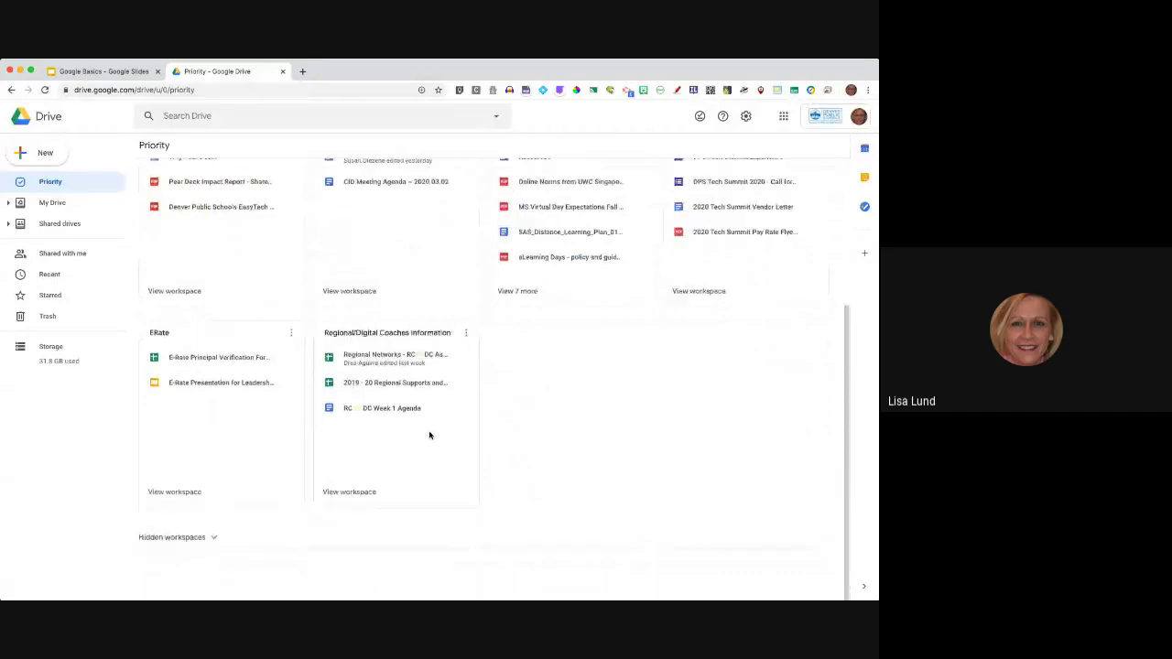
pyautogui.scroll(2, 430, 435)
pyautogui.scroll(1, 430, 436)
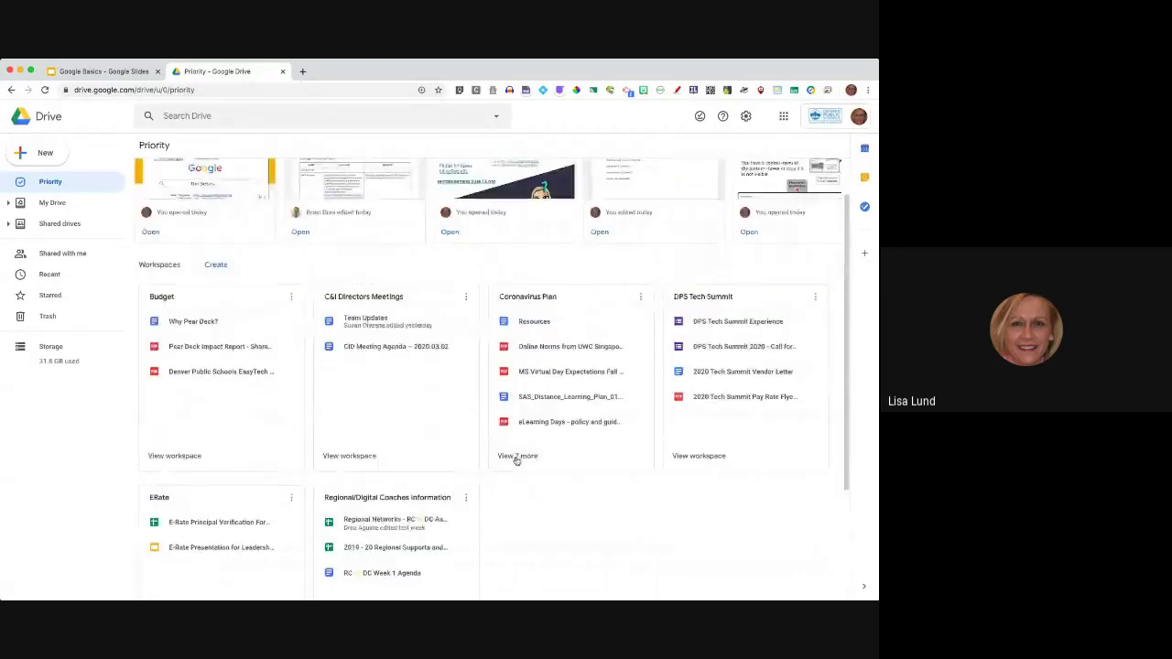
pyautogui.click(549, 424)
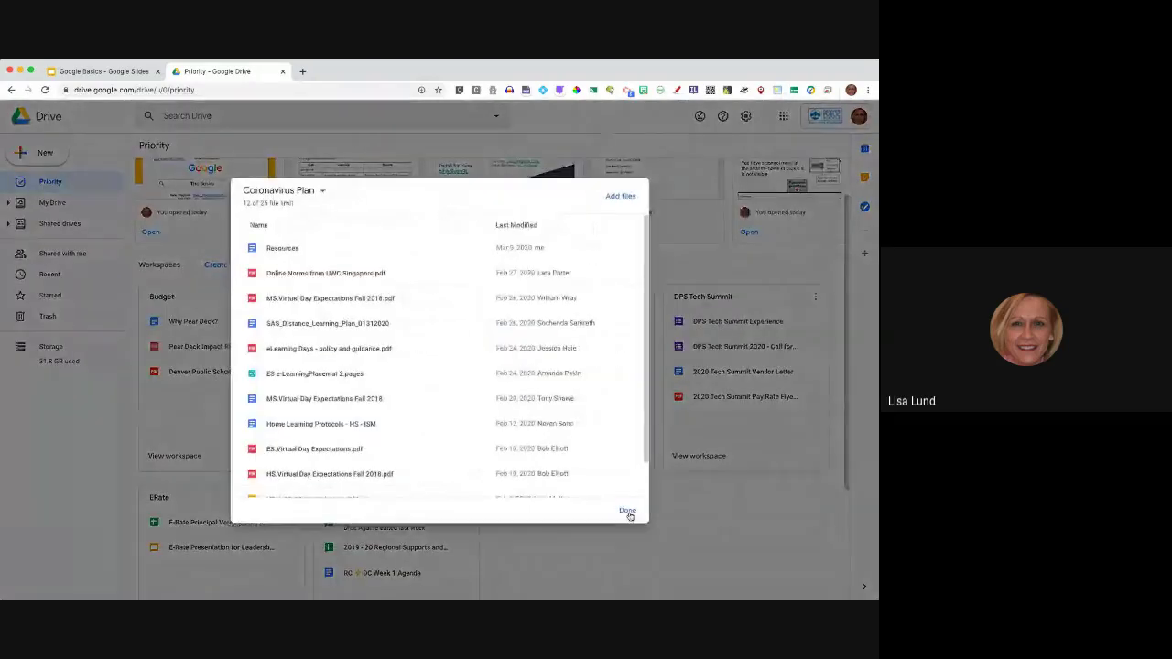
pyautogui.click(611, 495)
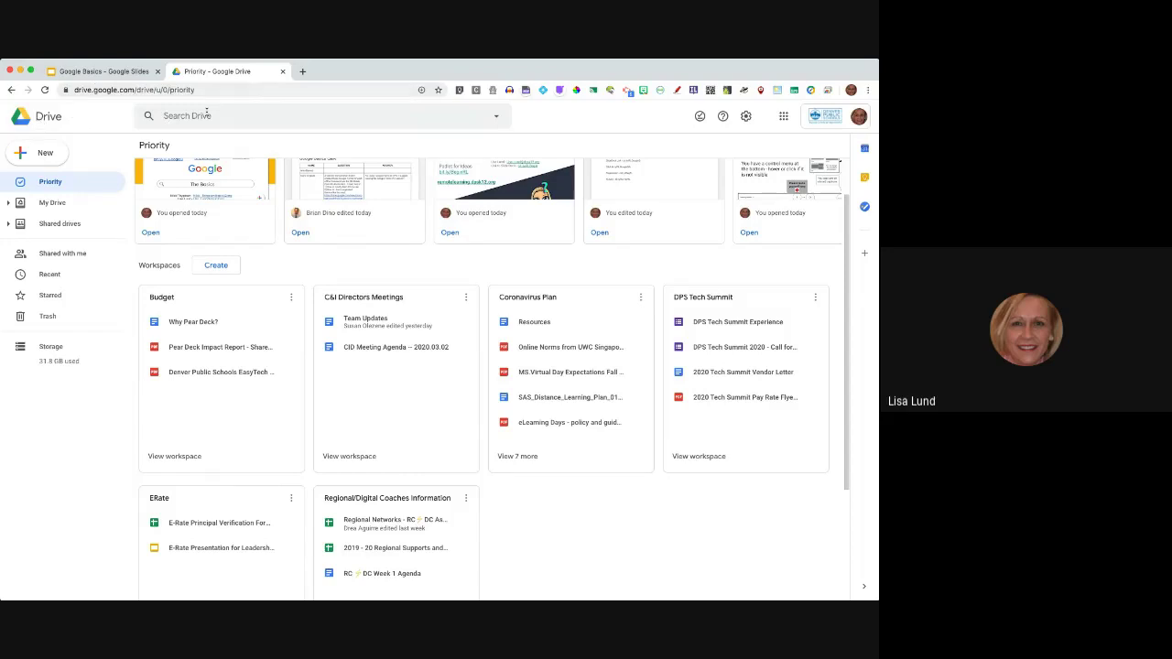
# View the Organization Overview slide in the Google Basics presentation and switch to My Drive in Google Drive.
pyautogui.click(107, 73)
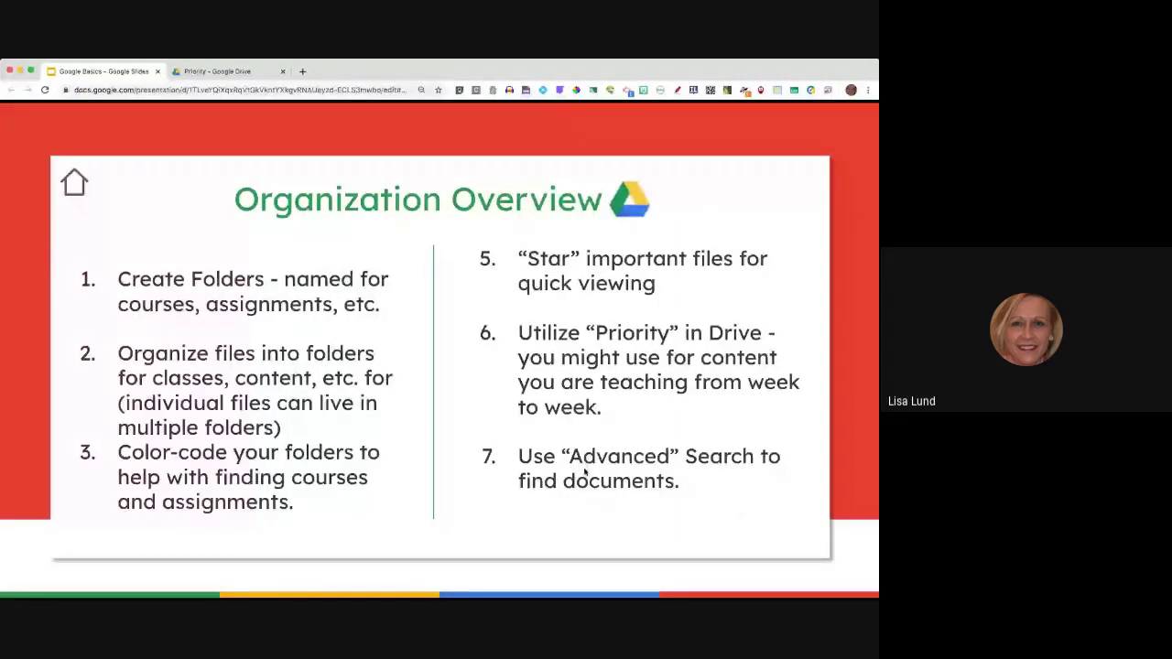
pyautogui.click(206, 72)
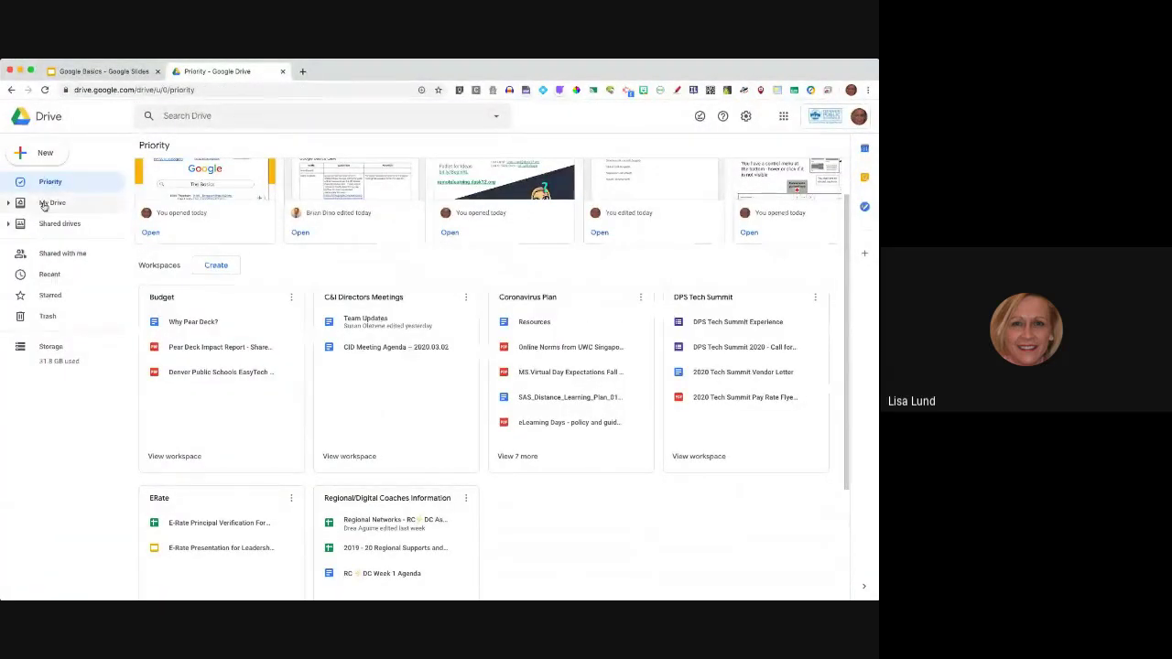
pyautogui.click(48, 202)
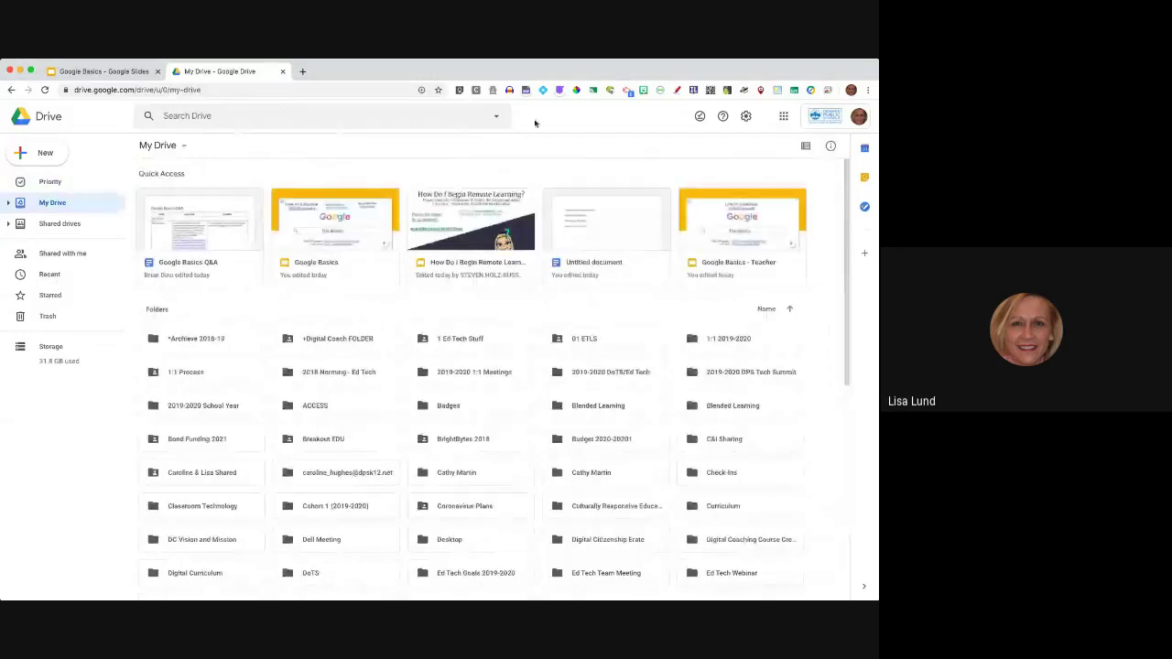
# Set the advanced search filters to the Presentations type and the owner to Owned by me.
pyautogui.click(495, 116)
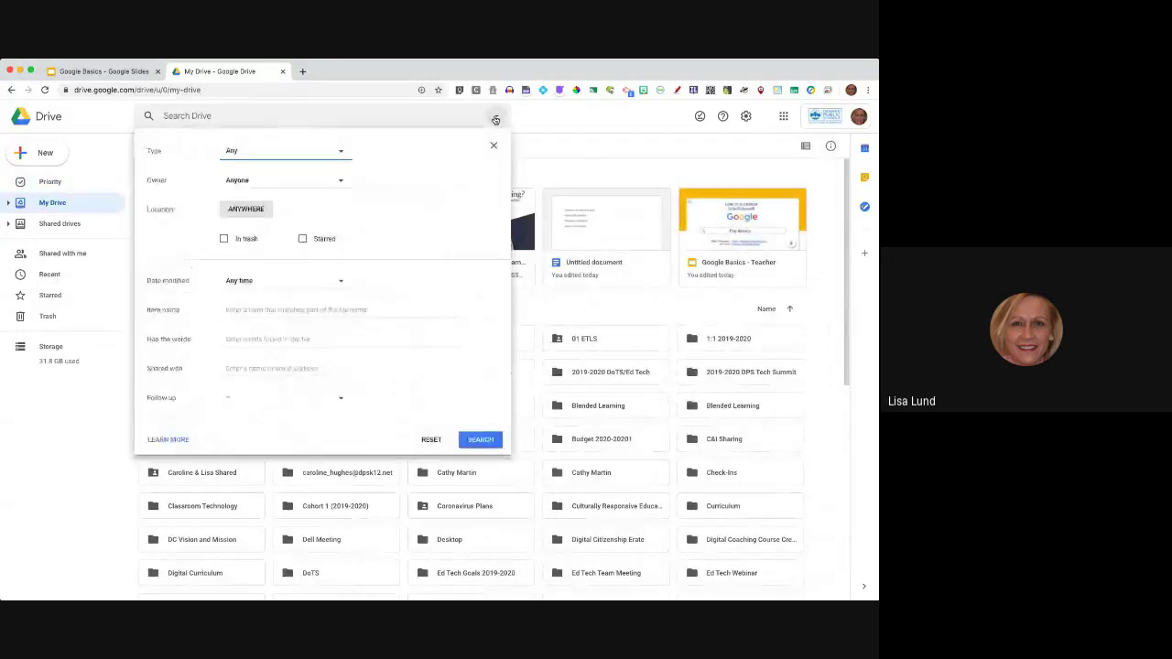
pyautogui.click(362, 343)
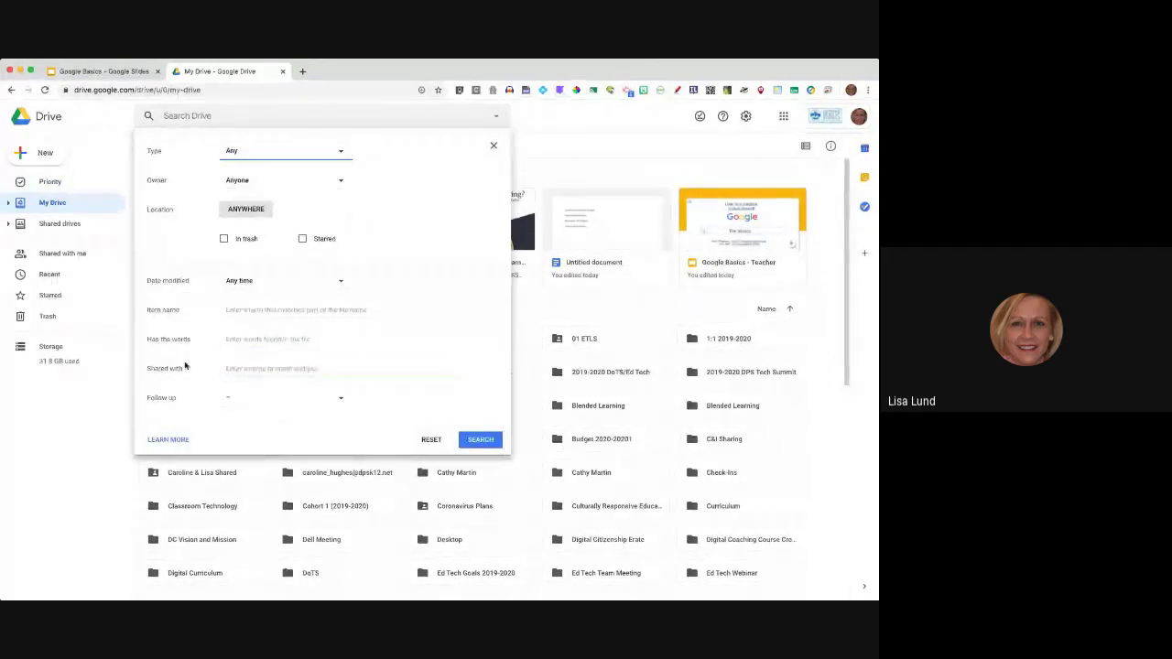
pyautogui.click(340, 152)
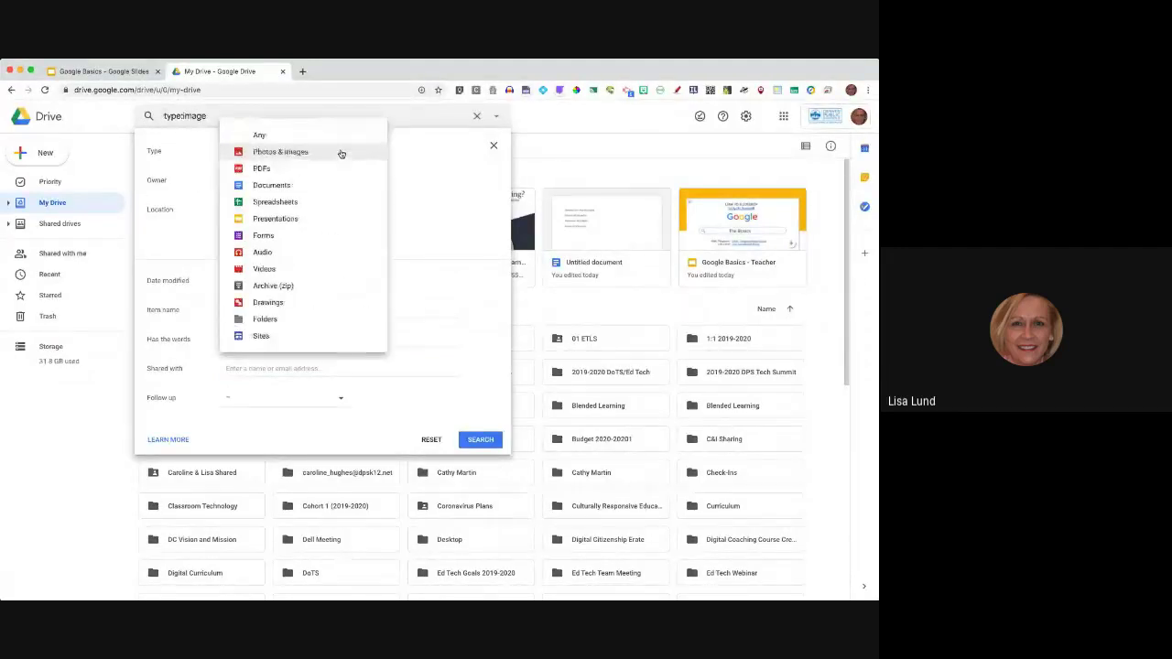
pyautogui.click(291, 220)
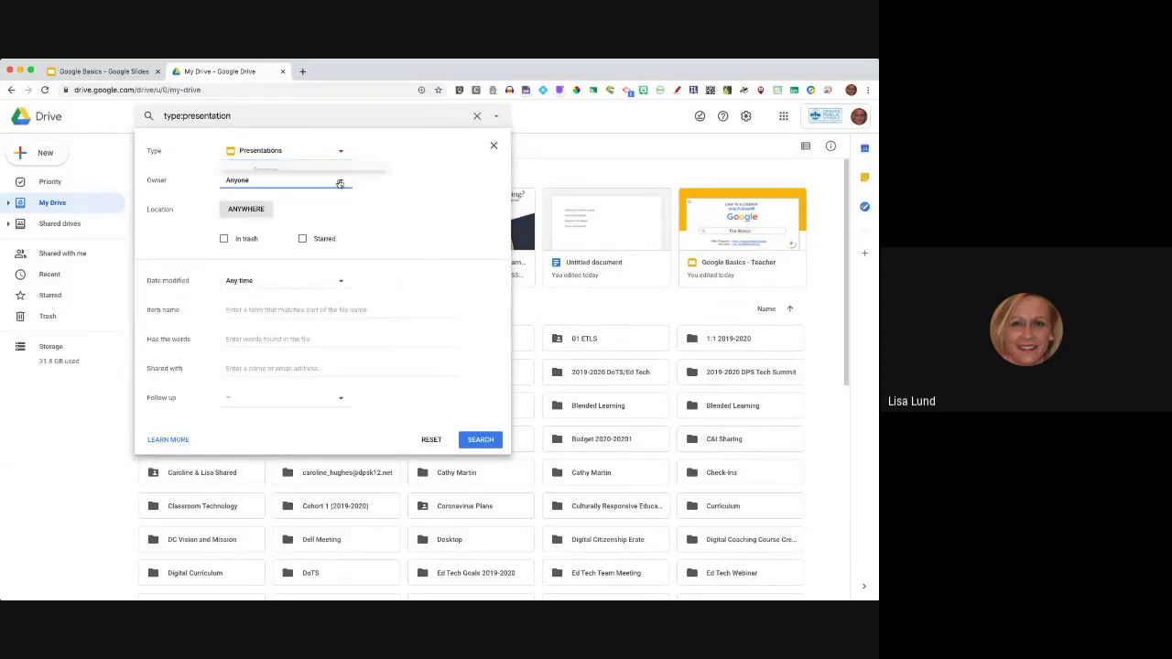
pyautogui.click(338, 183)
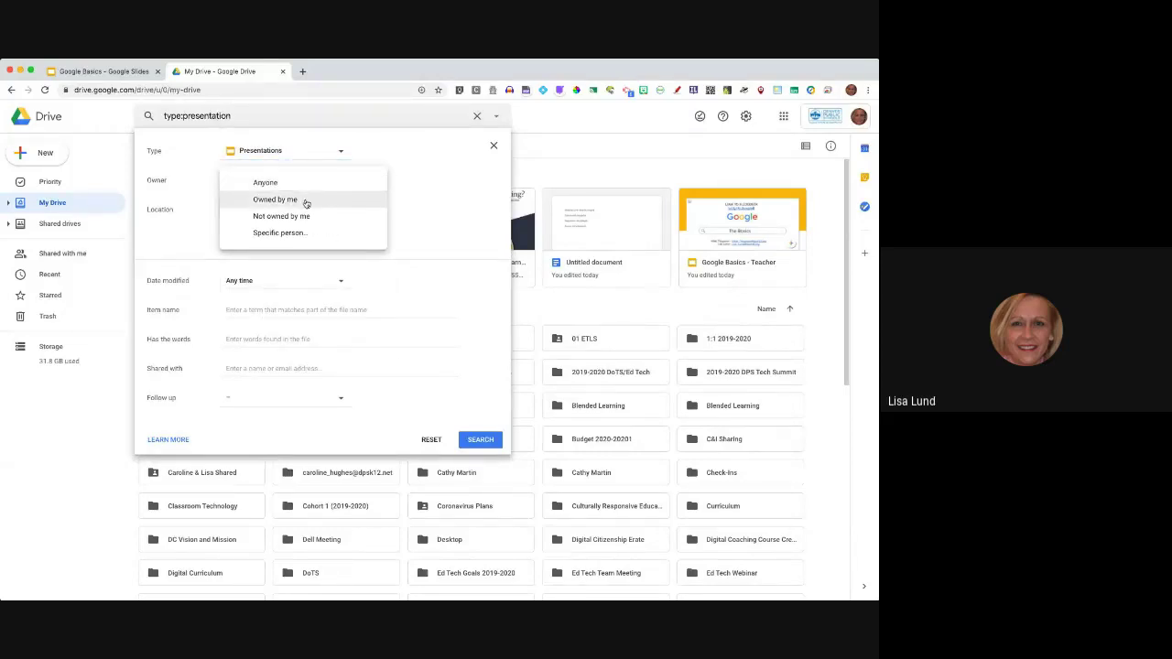
pyautogui.click(303, 199)
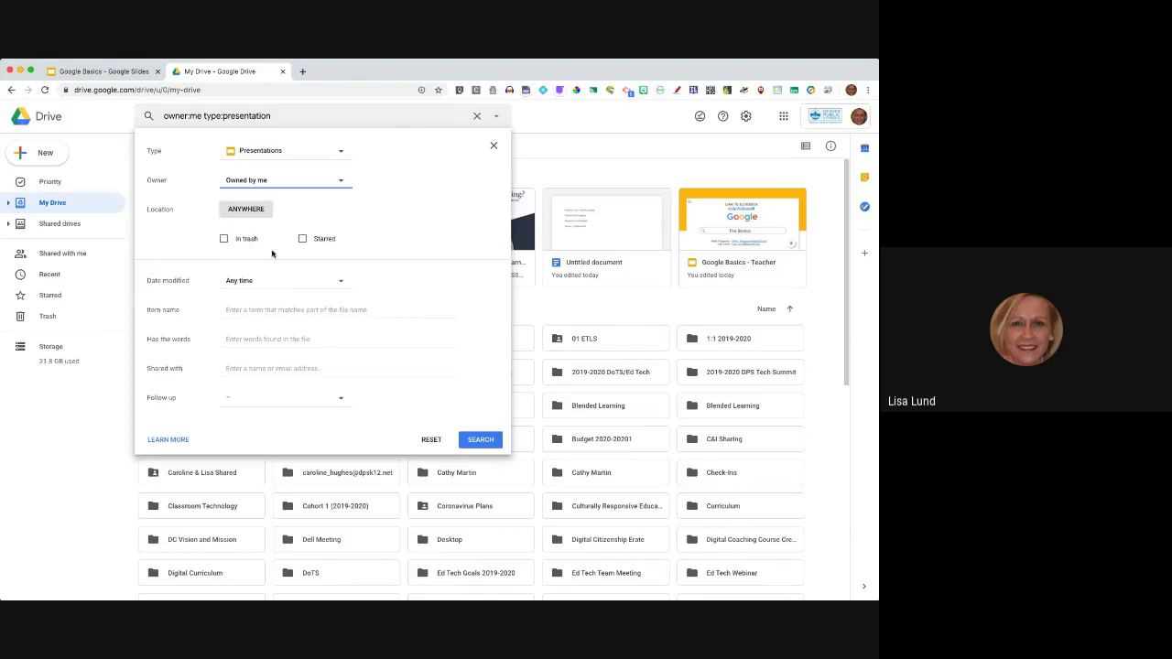
# Add "Remote Learning" as words the files must contain and run the advanced search.
pyautogui.click(340, 283)
pyautogui.click(266, 338)
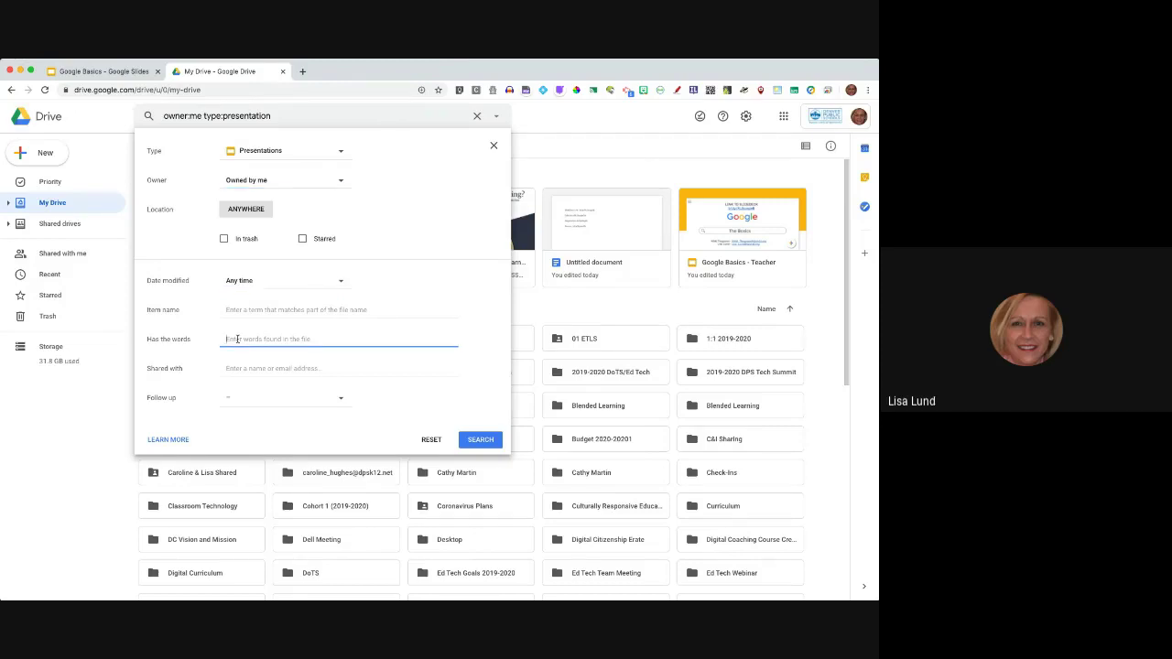
pyautogui.write('Remote Learning')
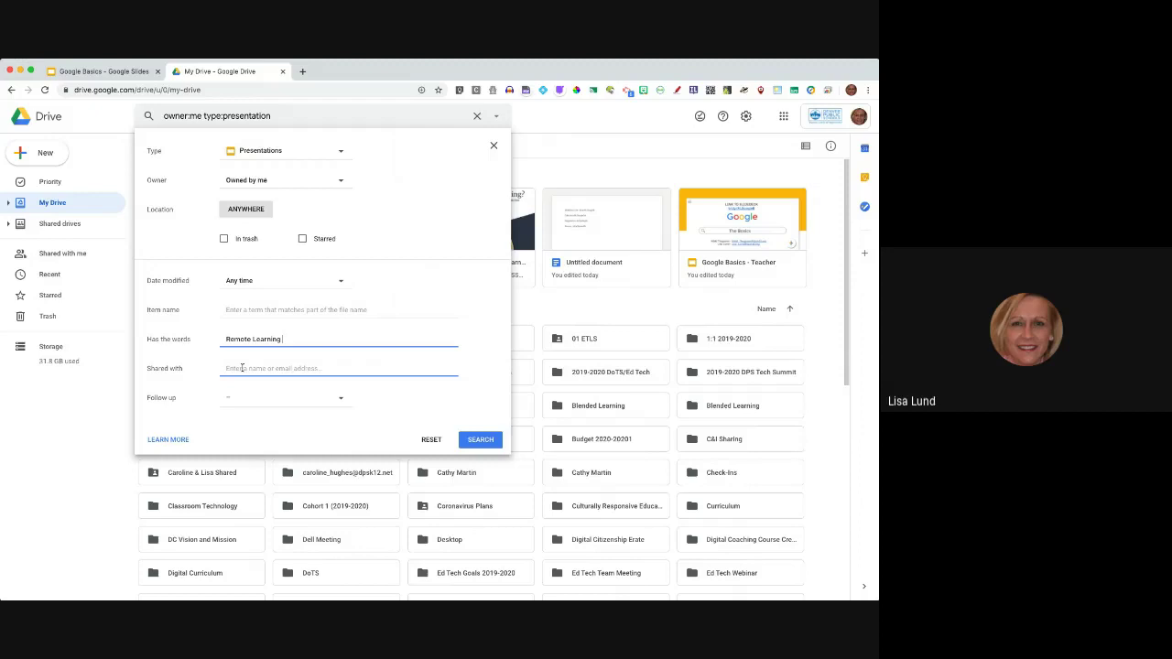
pyautogui.click(481, 440)
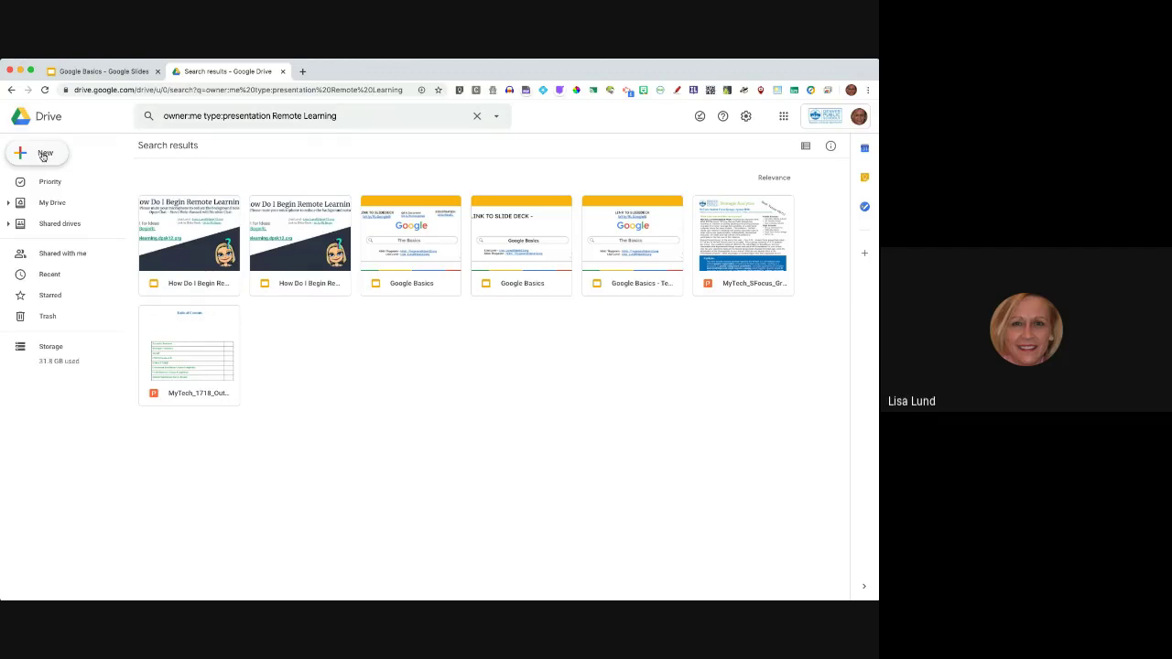
# Review the Organization Overview slide again and return to the My Drive file list in Google Drive.
pyautogui.click(107, 76)
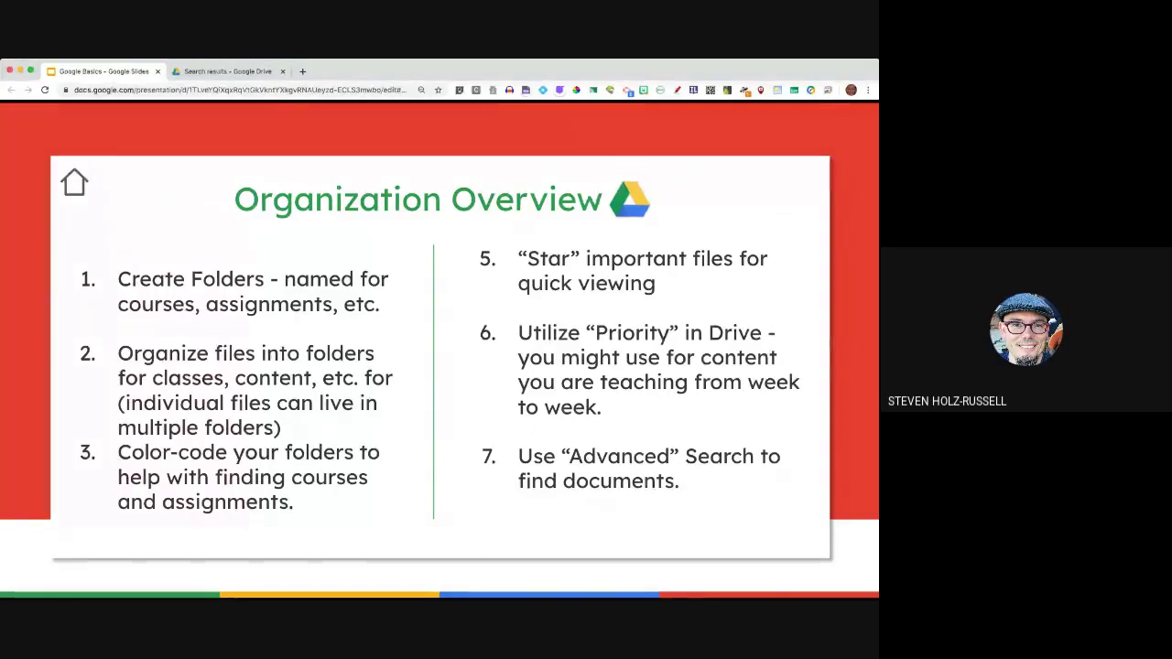
pyautogui.click(208, 74)
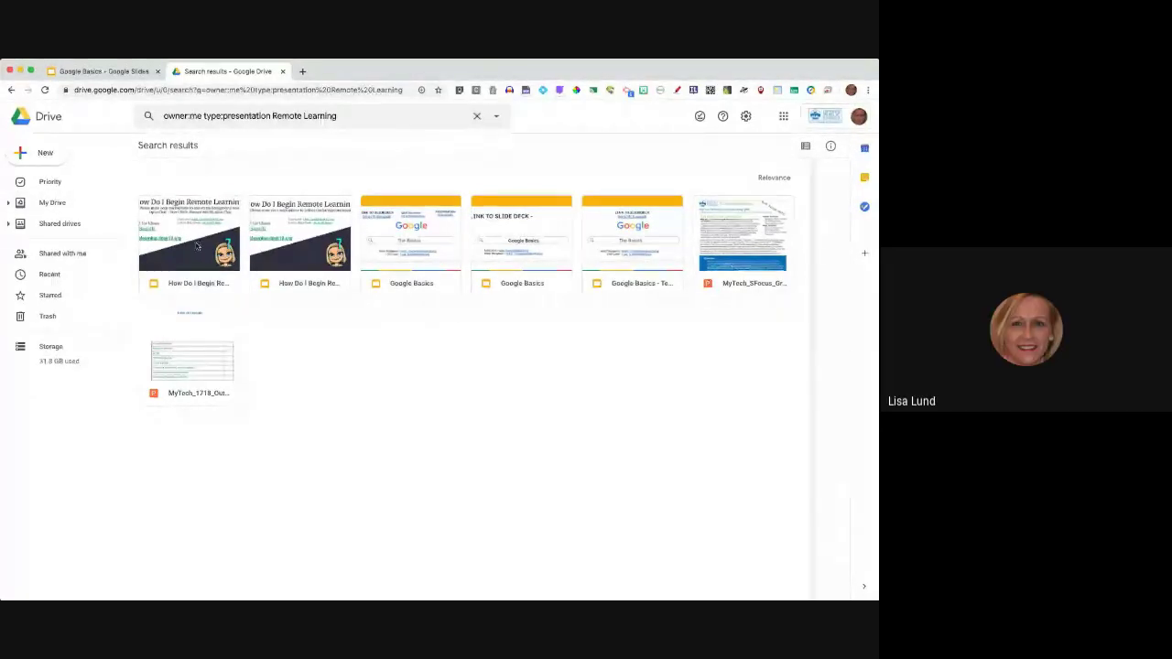
pyautogui.click(55, 201)
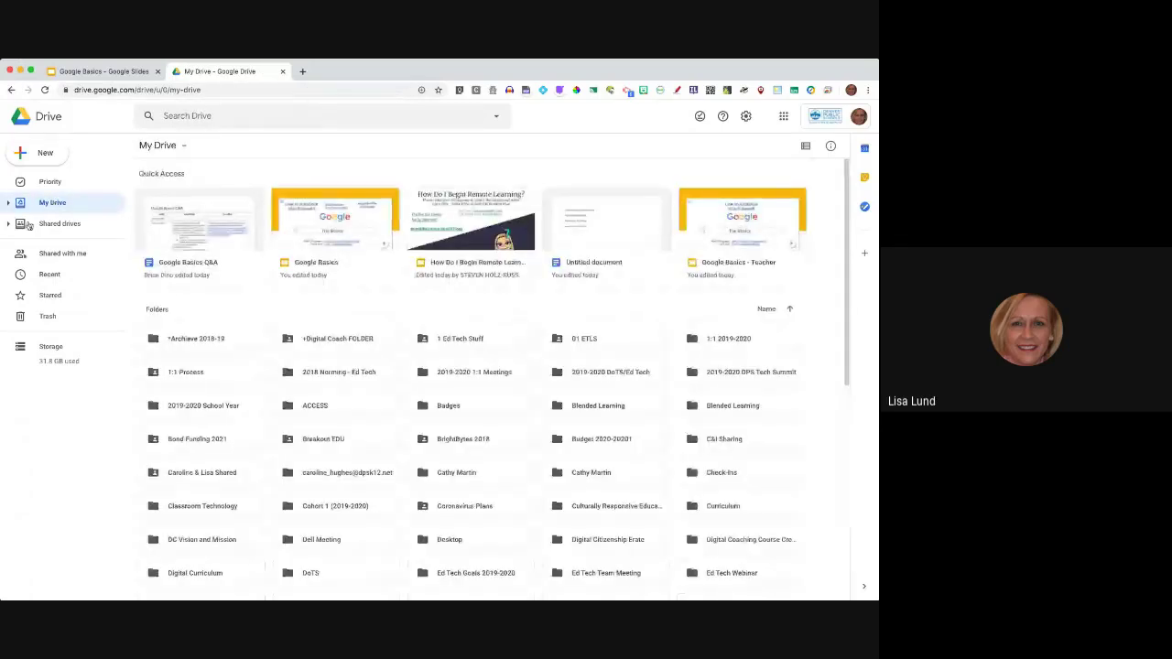
# Open and star the Google Basics Q&A document, and view the starred files in Drive.
pyautogui.click(190, 240)
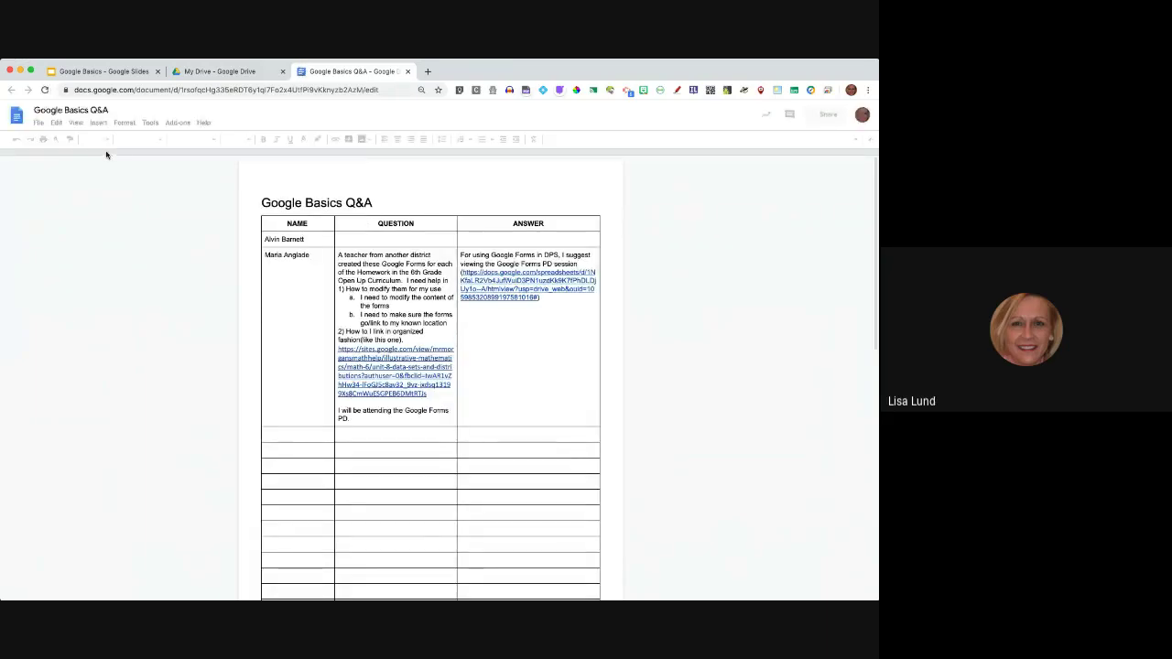
pyautogui.click(38, 124)
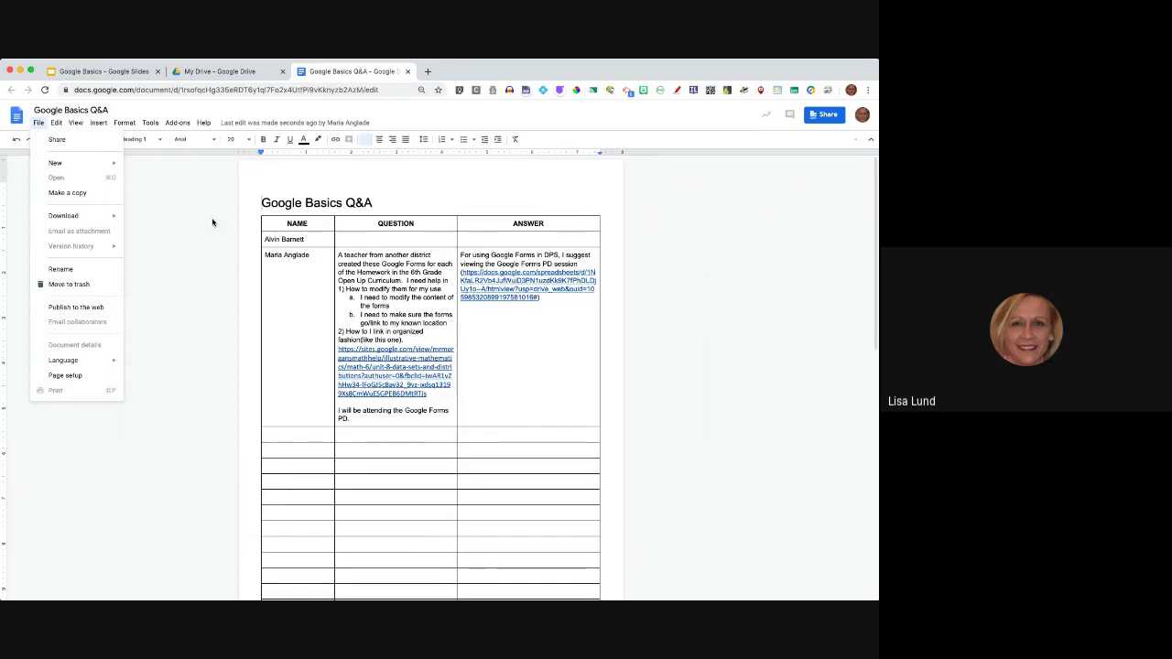
pyautogui.click(158, 176)
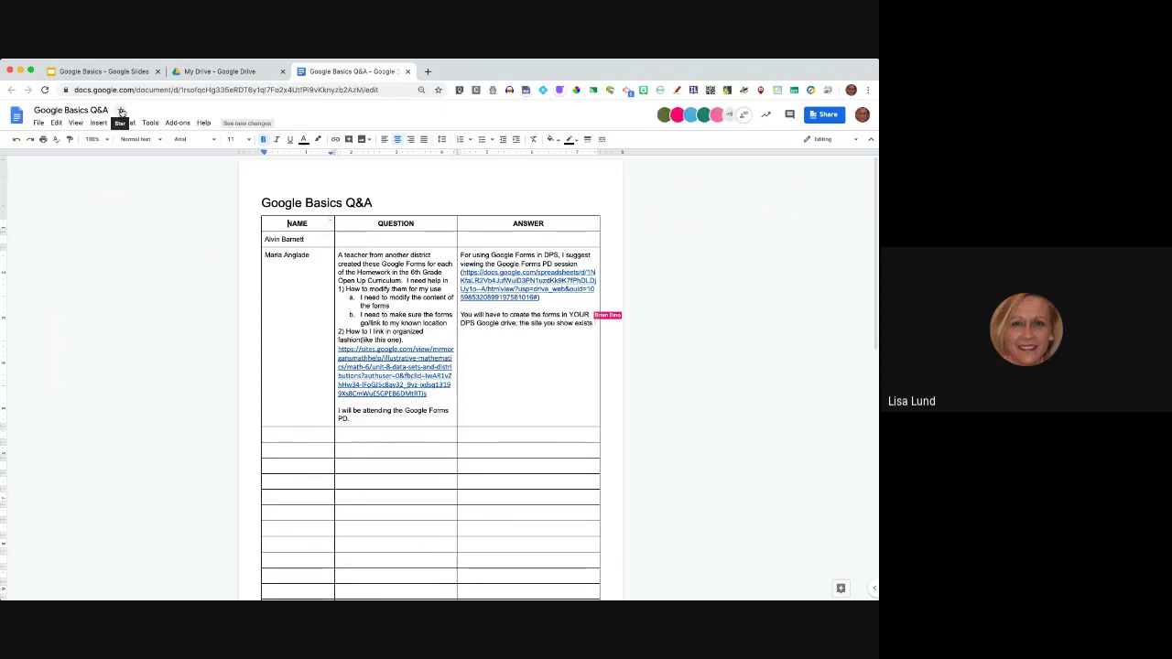
pyautogui.click(121, 111)
pyautogui.click(236, 71)
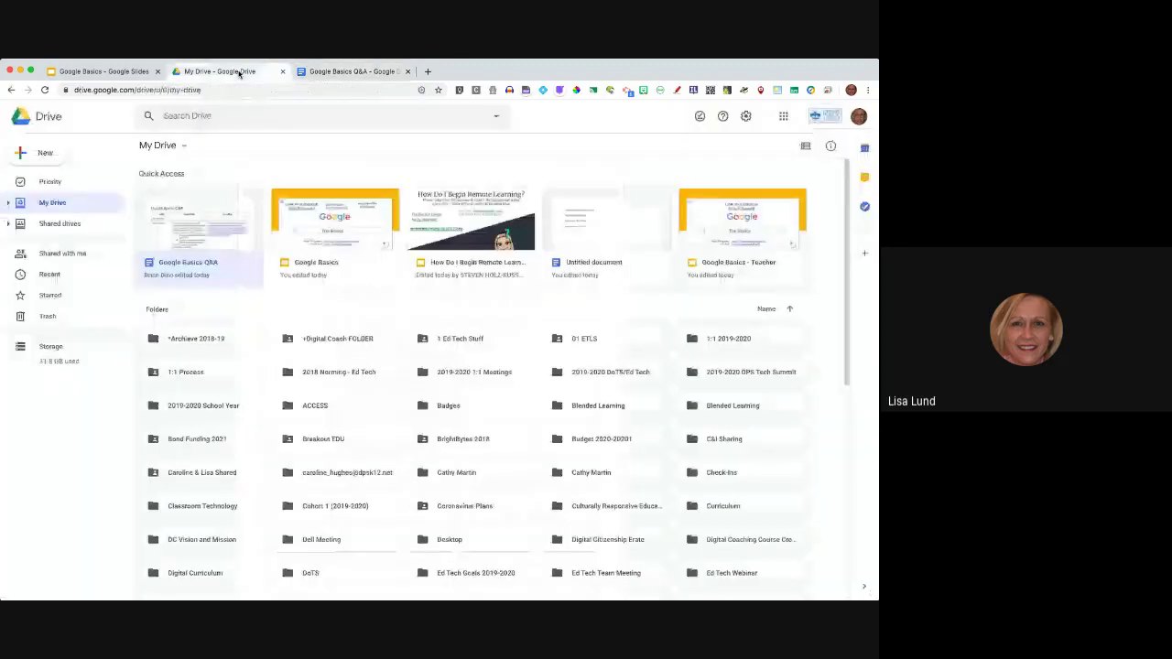
pyautogui.click(49, 295)
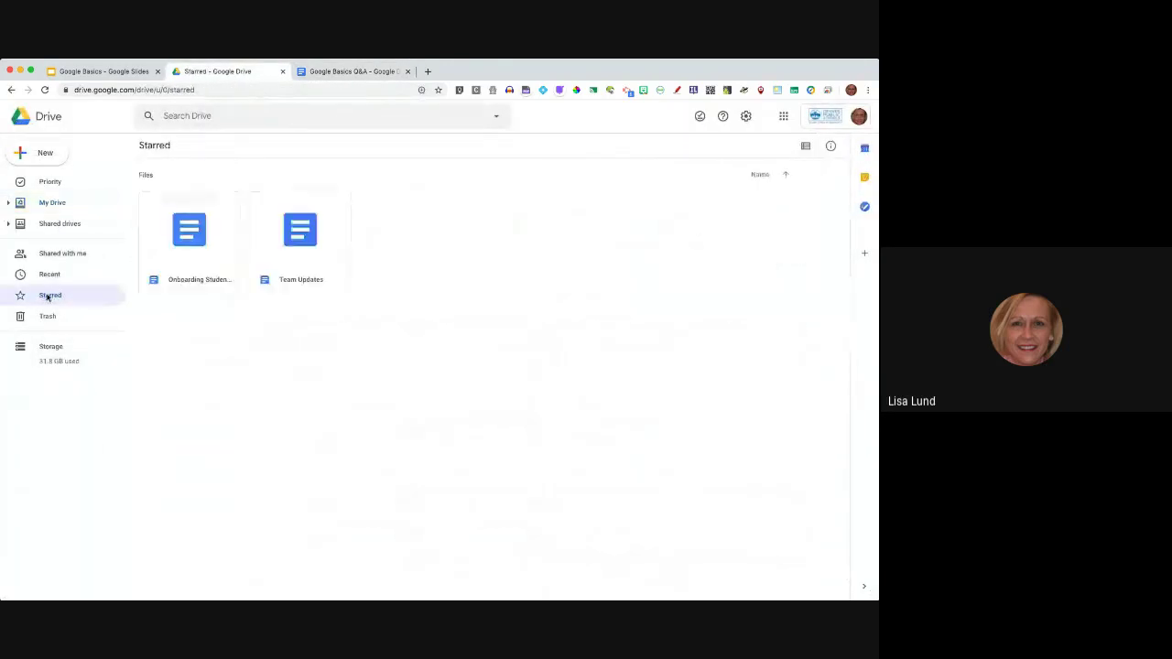
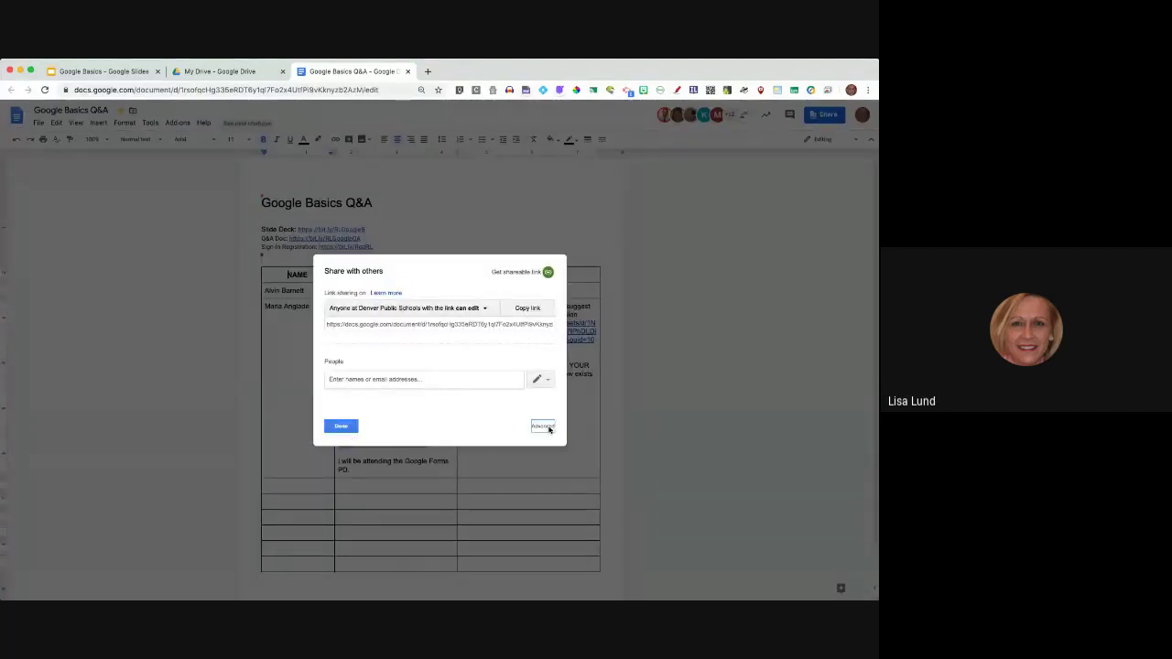
# Review the Q&A document's advanced link sharing options and access levels, and leave the link sharing choices without saving.
pyautogui.click(542, 427)
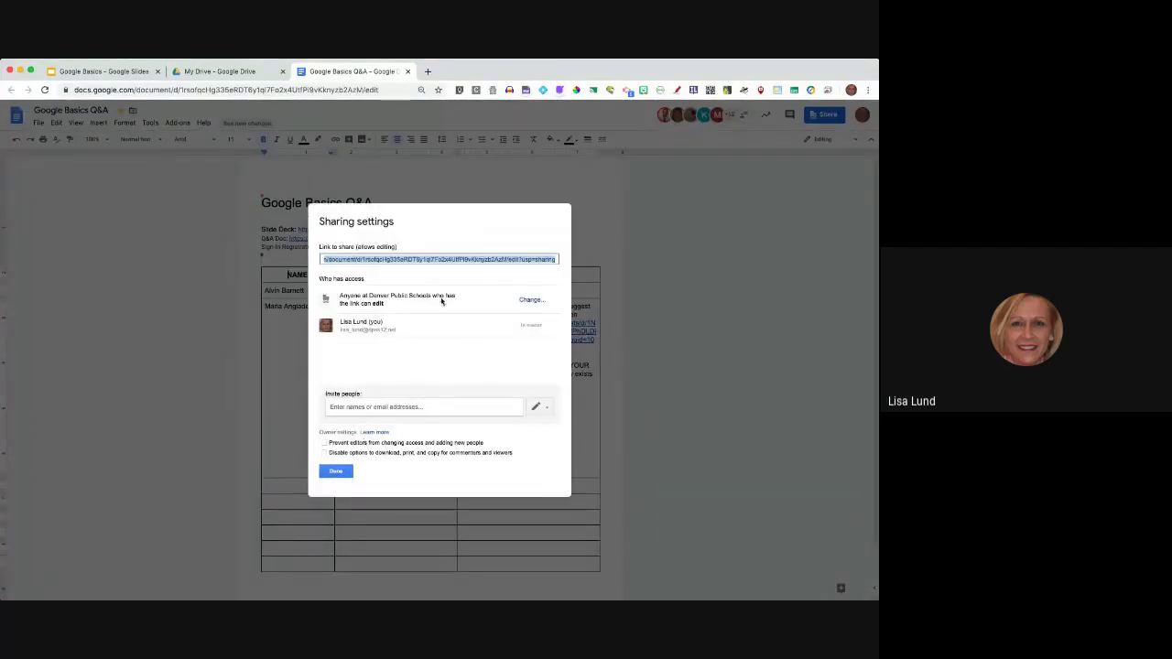
pyautogui.click(530, 301)
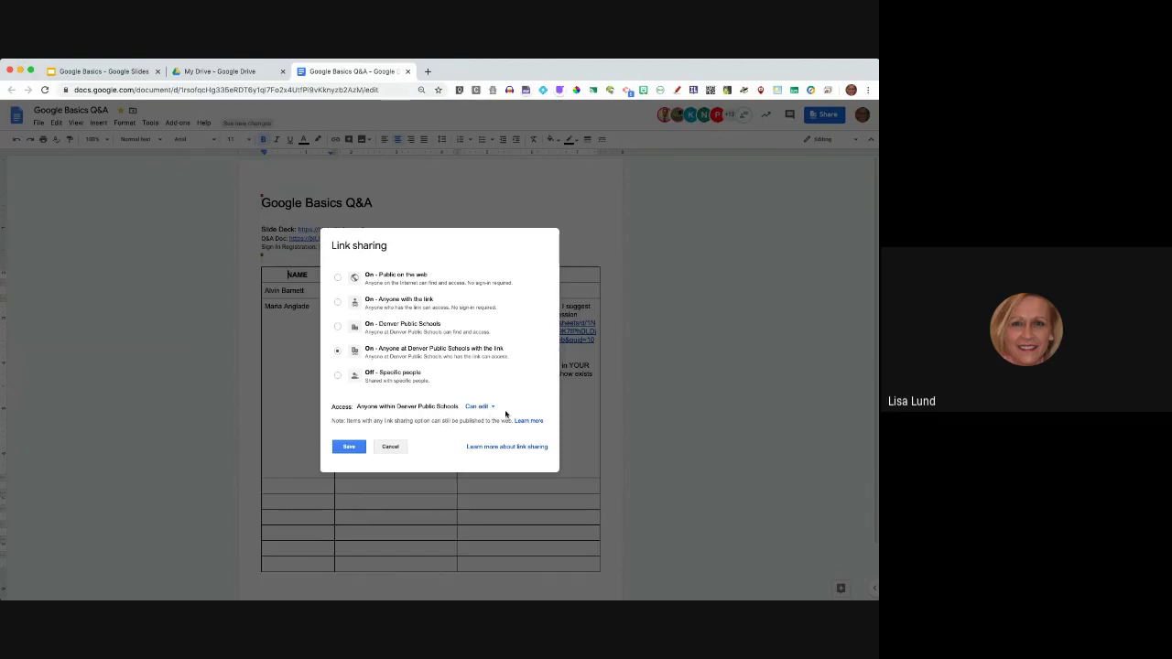
pyautogui.click(481, 407)
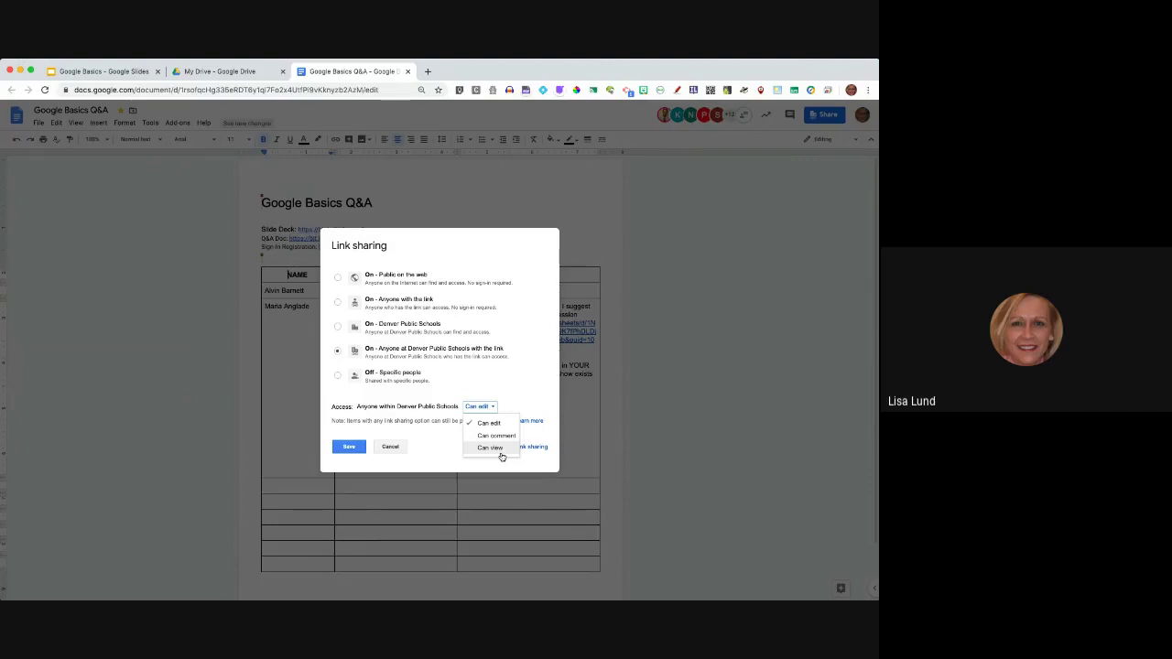
pyautogui.click(439, 464)
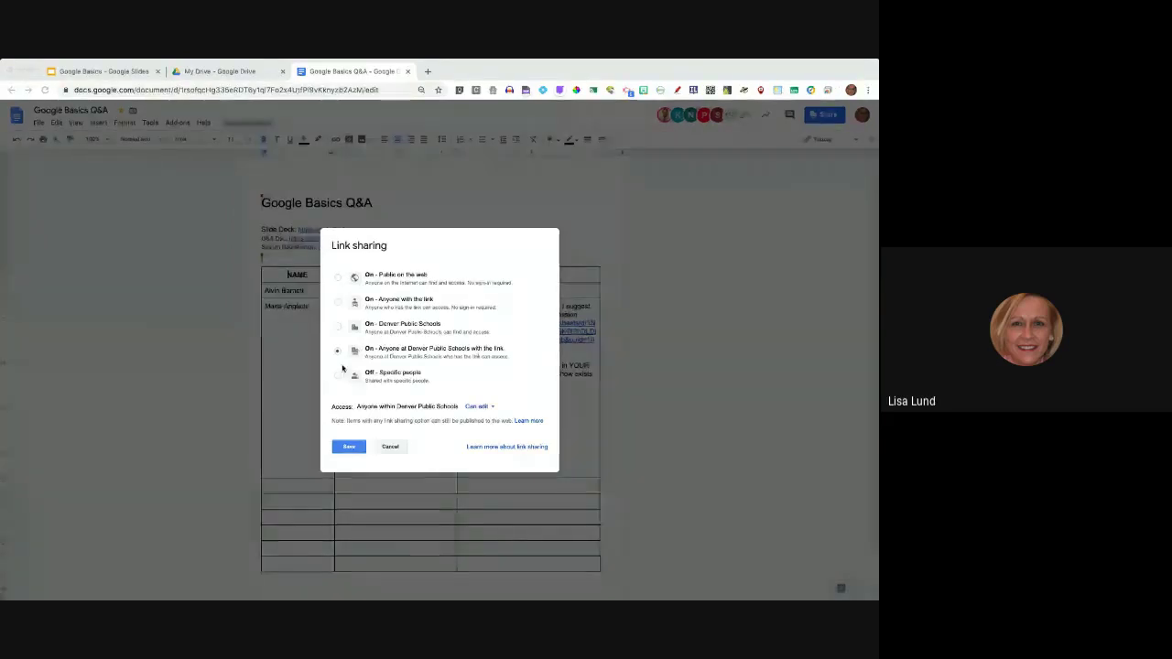
pyautogui.click(390, 446)
pyautogui.click(390, 447)
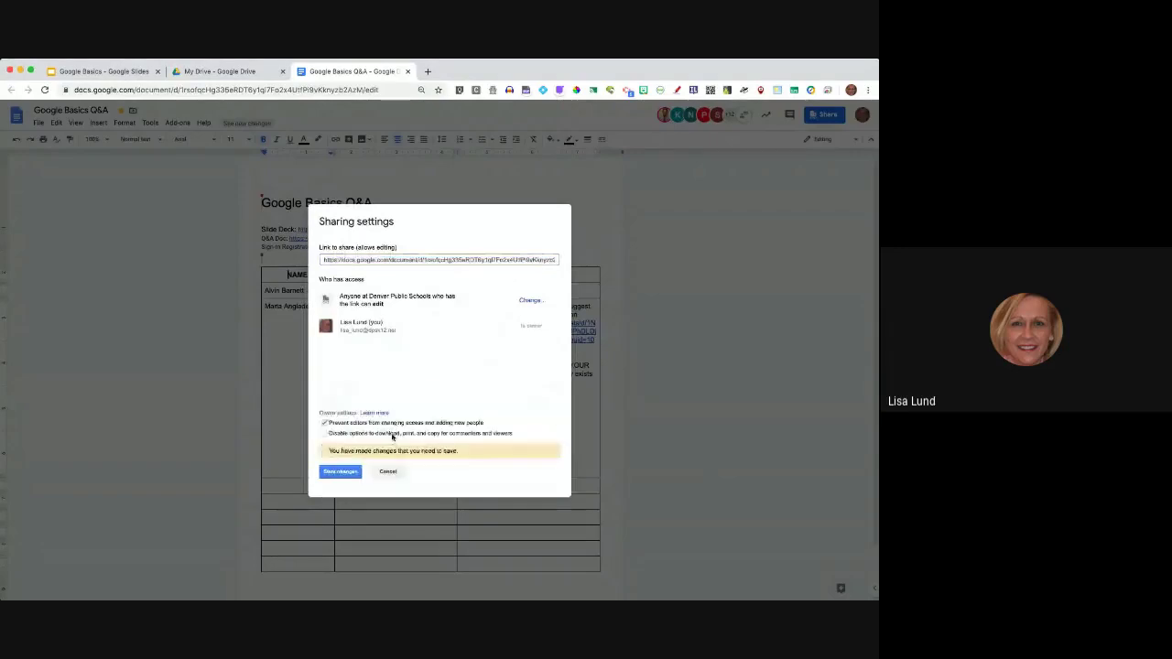
# Check the Important Information About Sharing slide, and close the Q&A document's sharing settings without saving the owner-setting change.
pyautogui.click(82, 73)
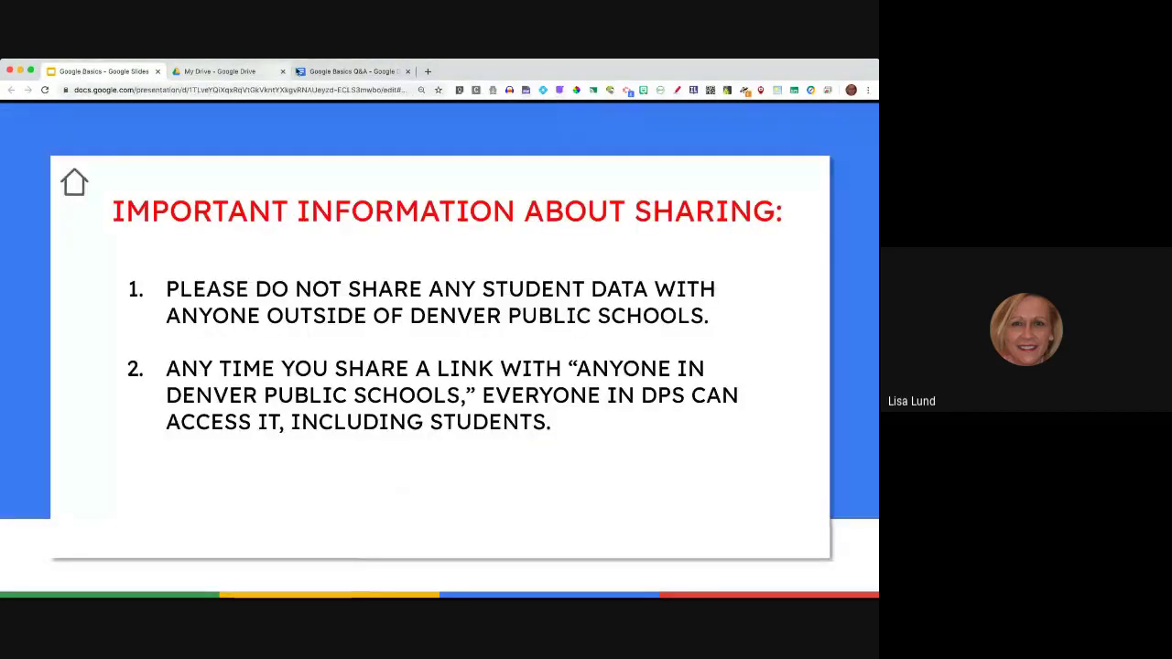
pyautogui.click(306, 76)
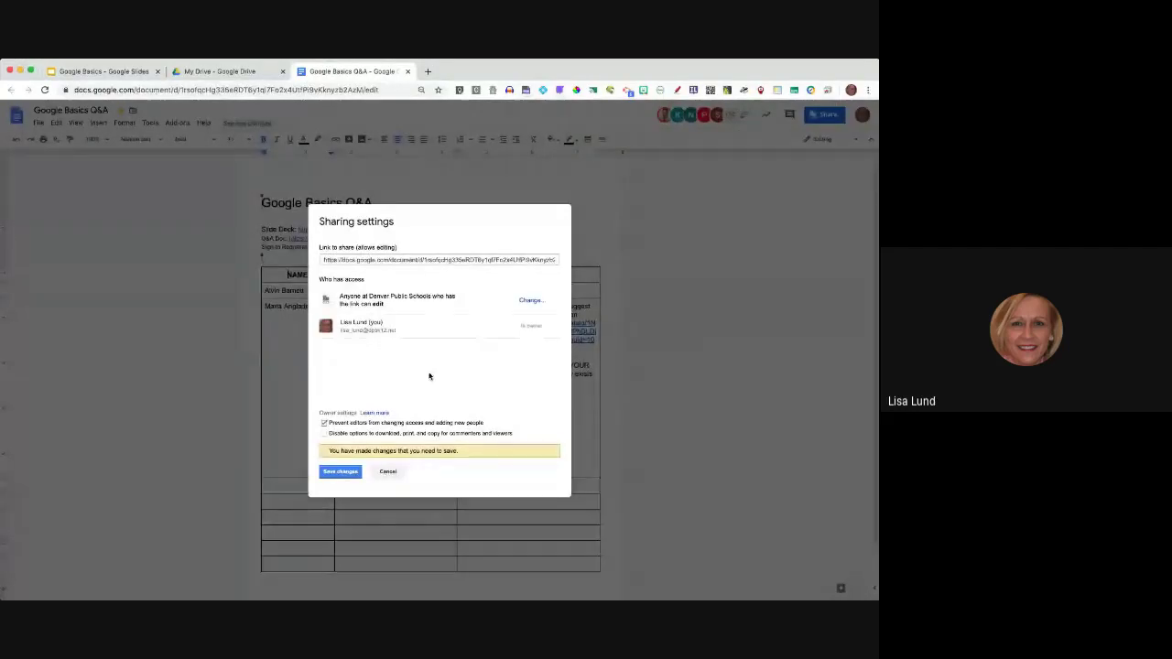
pyautogui.click(388, 473)
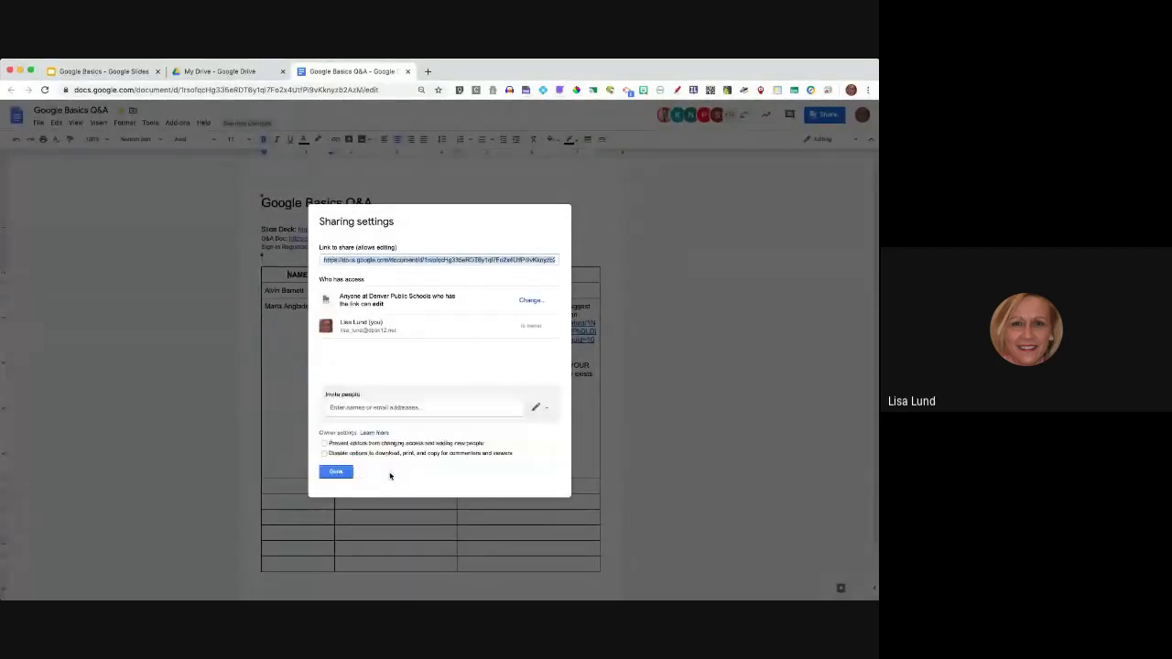
pyautogui.click(344, 475)
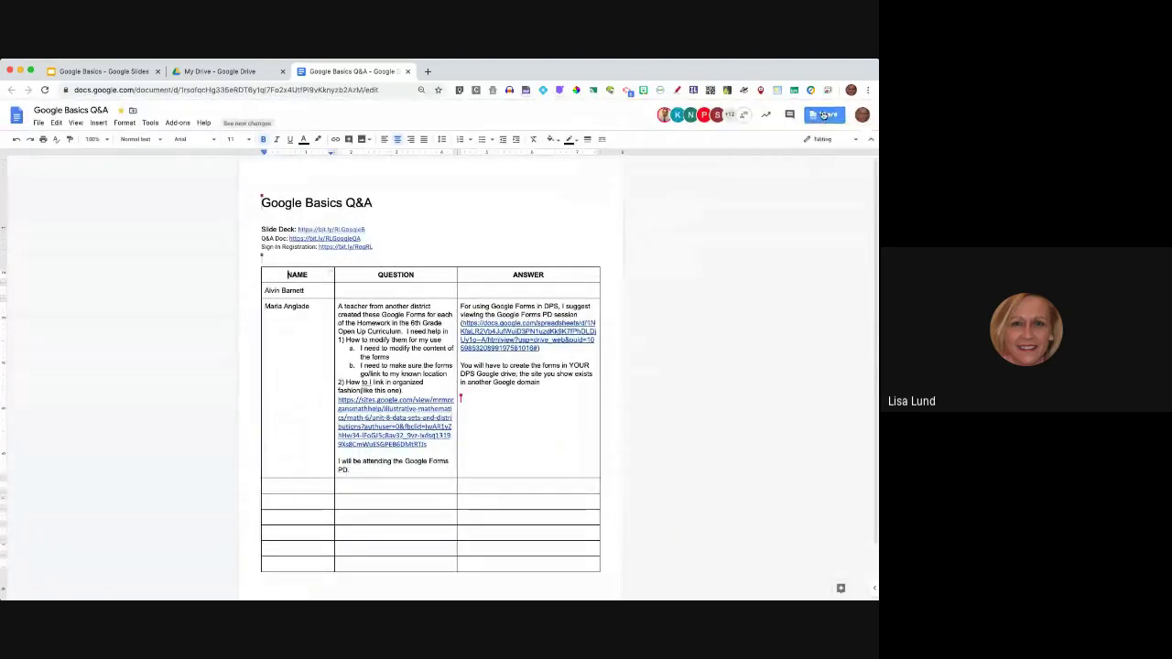
# Reopen the Q&A document's advanced sharing settings and look over the link sharing choices again without changing them.
pyautogui.click(827, 115)
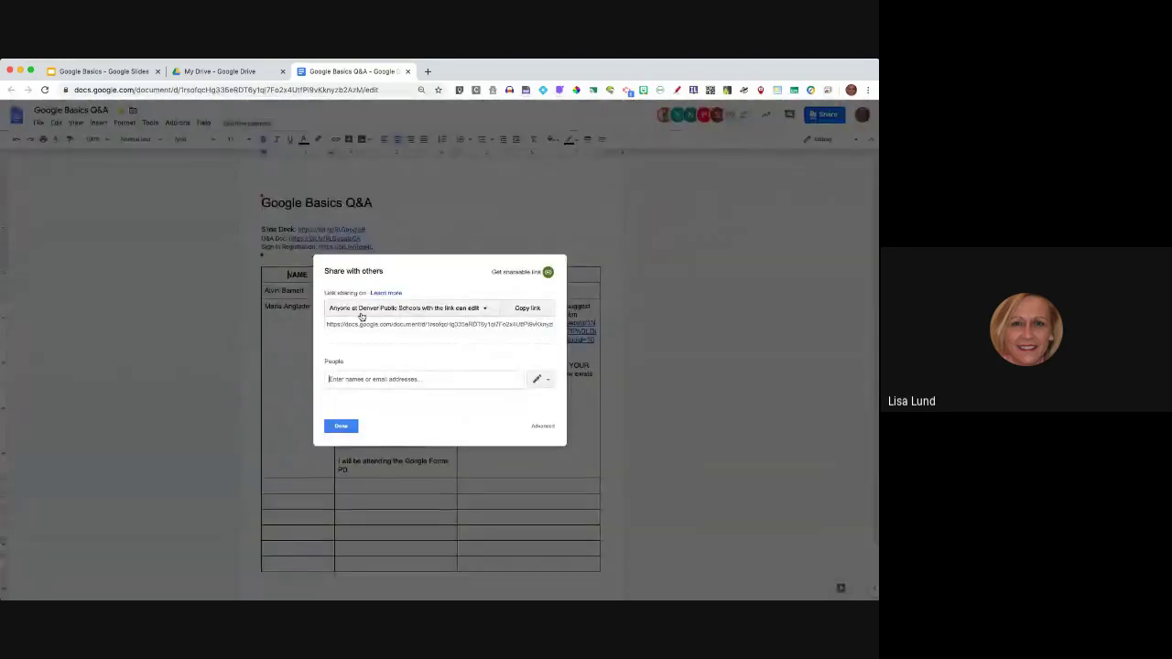
pyautogui.click(539, 426)
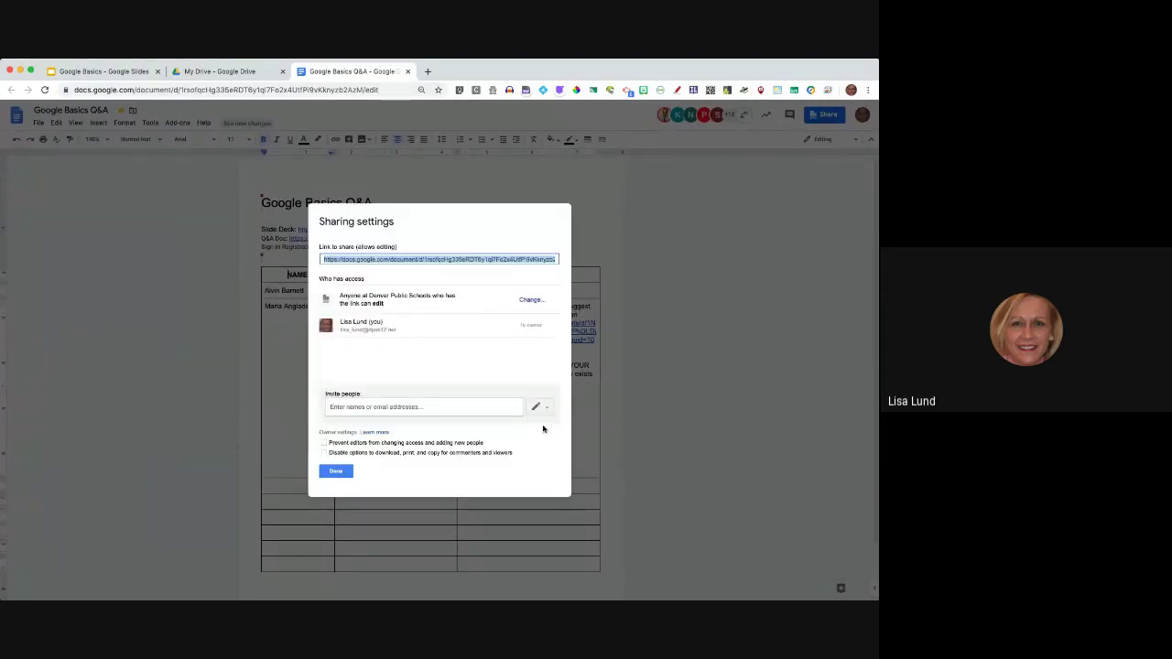
pyautogui.click(531, 299)
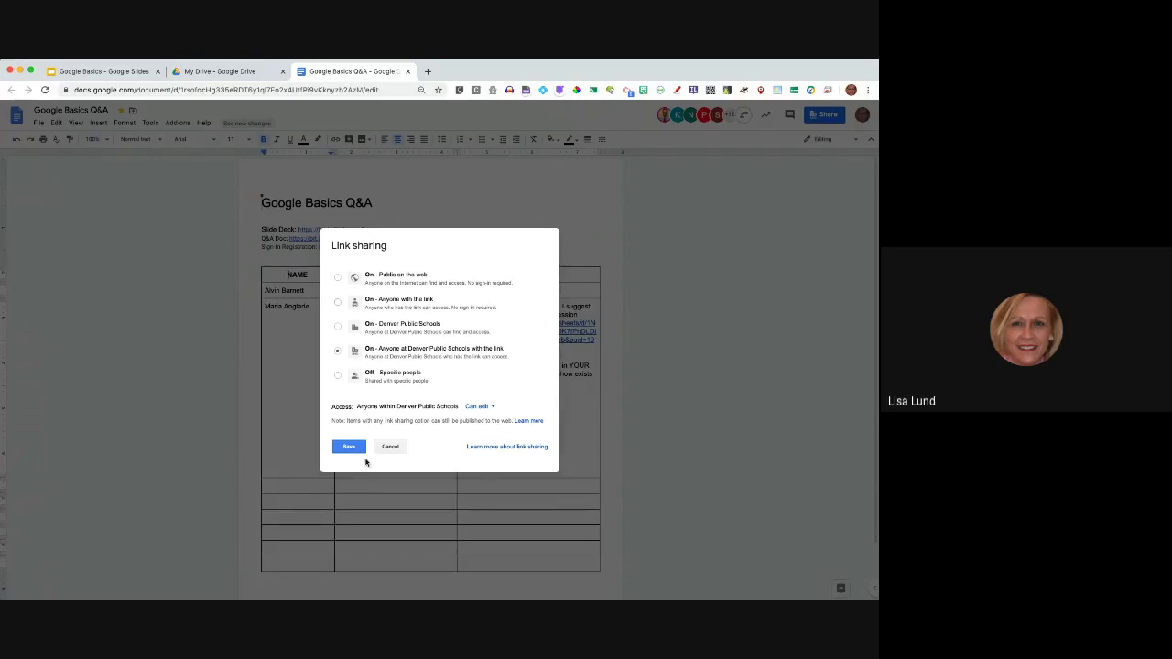
pyautogui.click(391, 446)
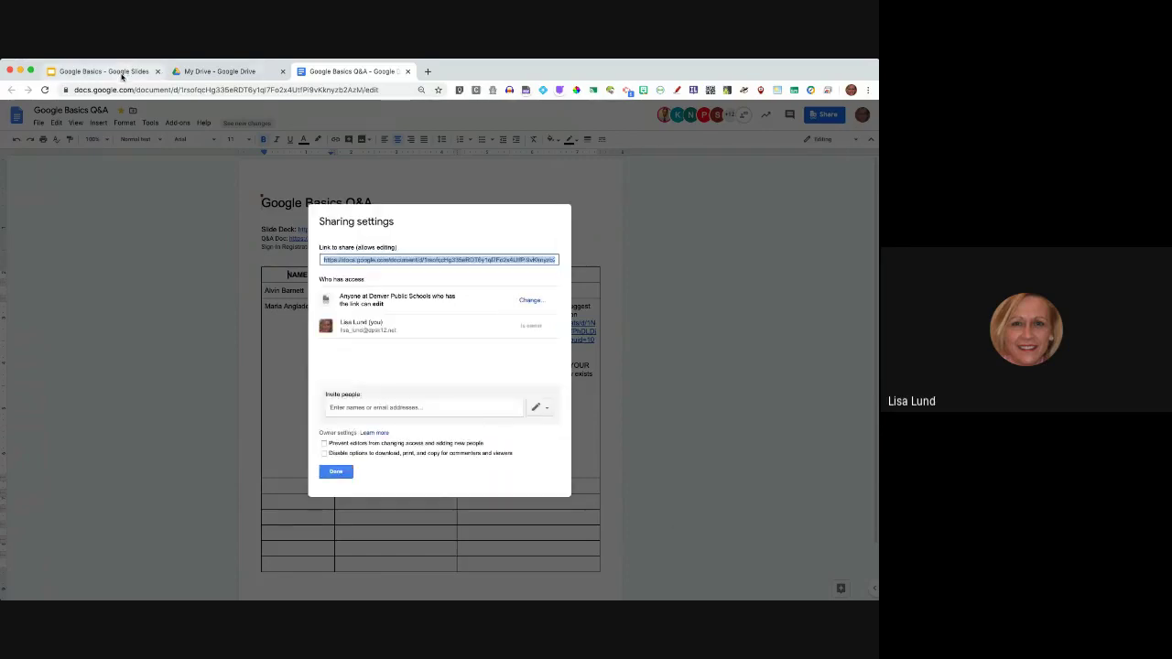
# Return to the Google Basics presentation and advance to the Sharing Overview slide to review its topics.
pyautogui.click(104, 72)
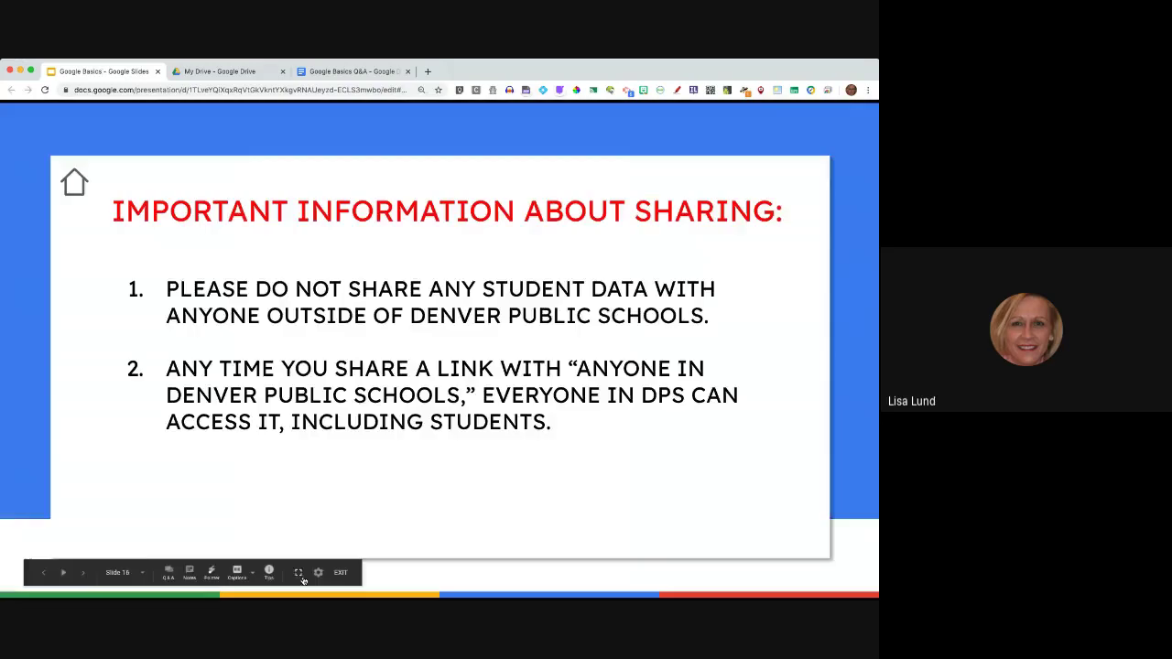
pyautogui.click(83, 573)
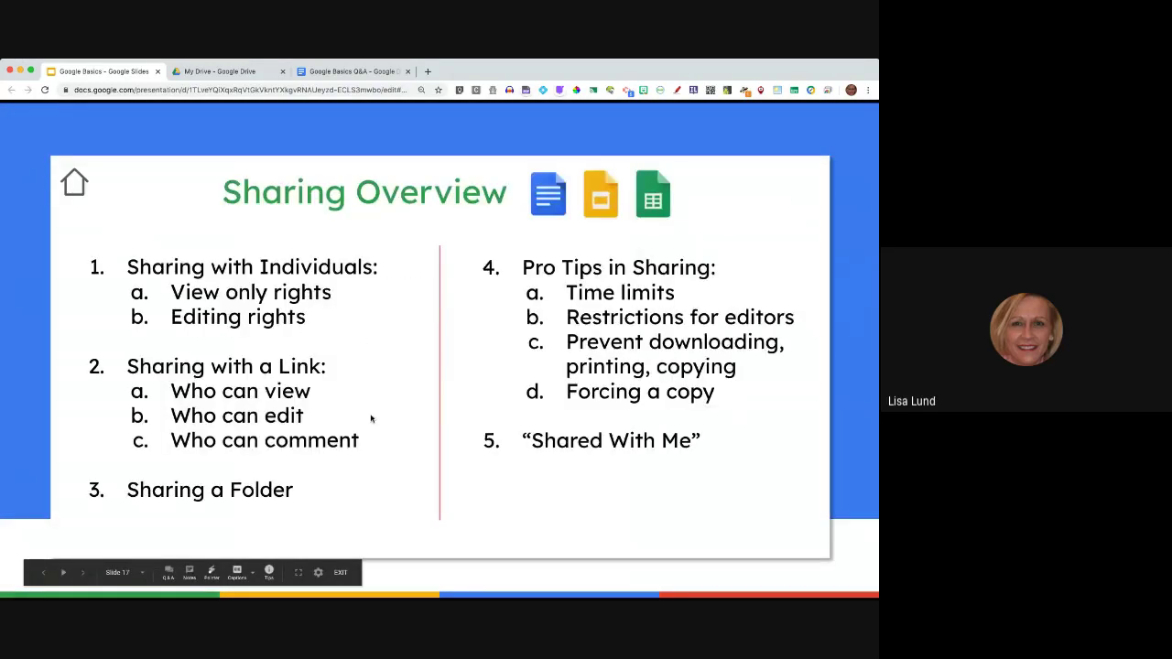
pyautogui.click(342, 294)
pyautogui.press('Left')
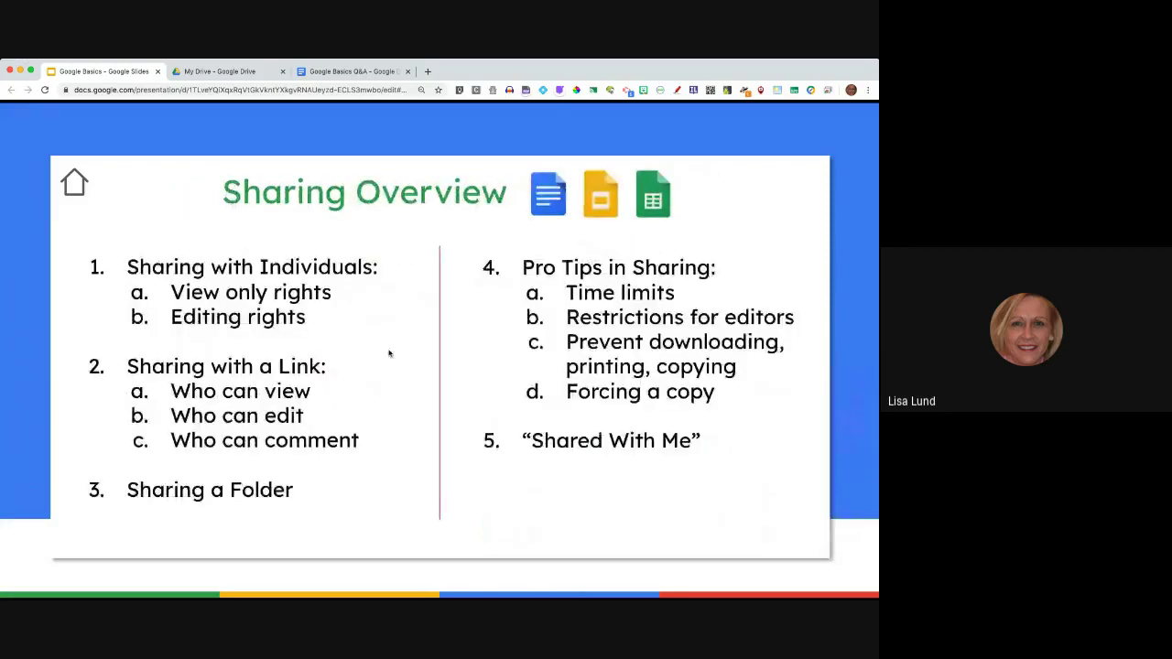
pyautogui.moveTo(81, 558)
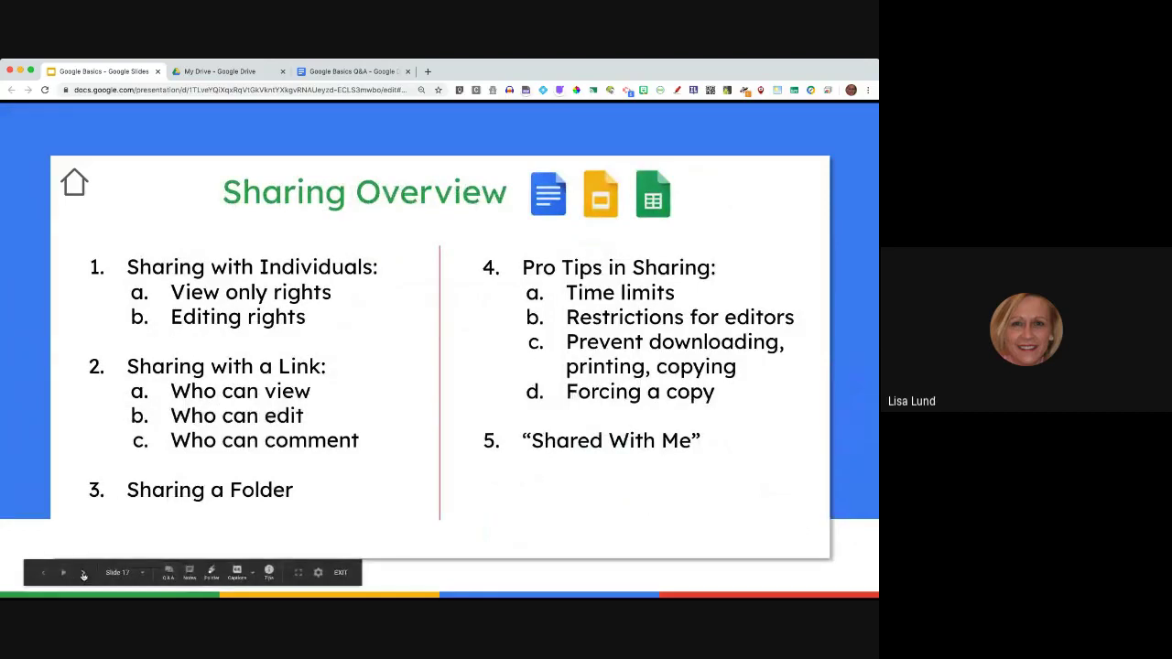
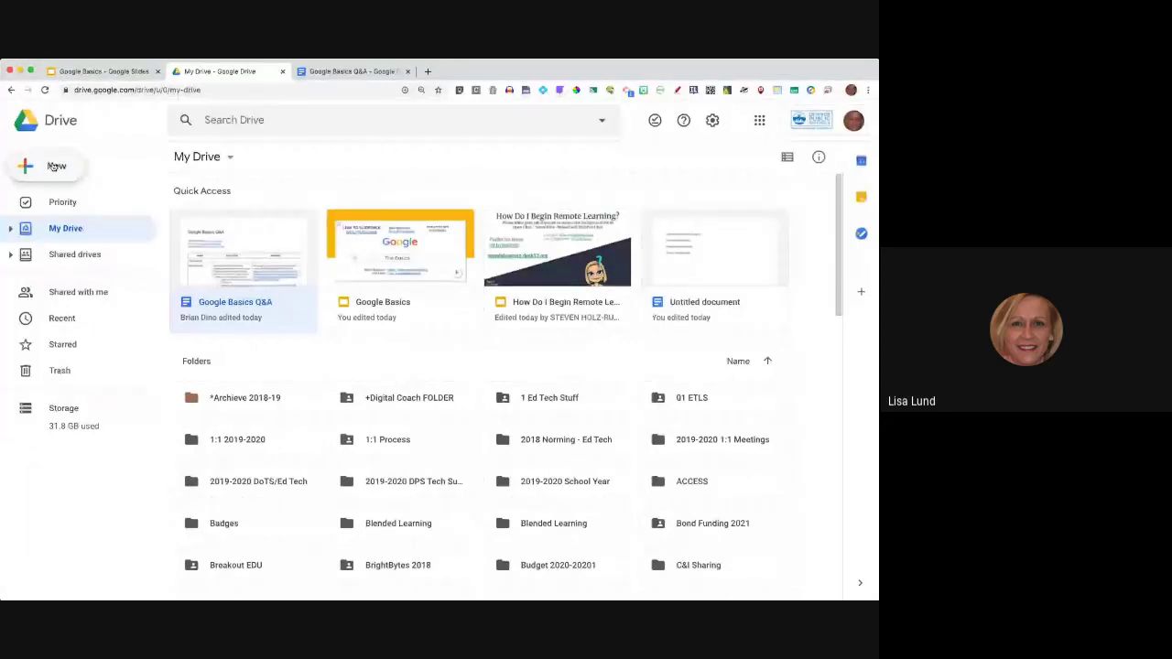
# Create a new blank Google Docs document from My Drive and start sharing it.
pyautogui.click(54, 165)
pyautogui.click(79, 255)
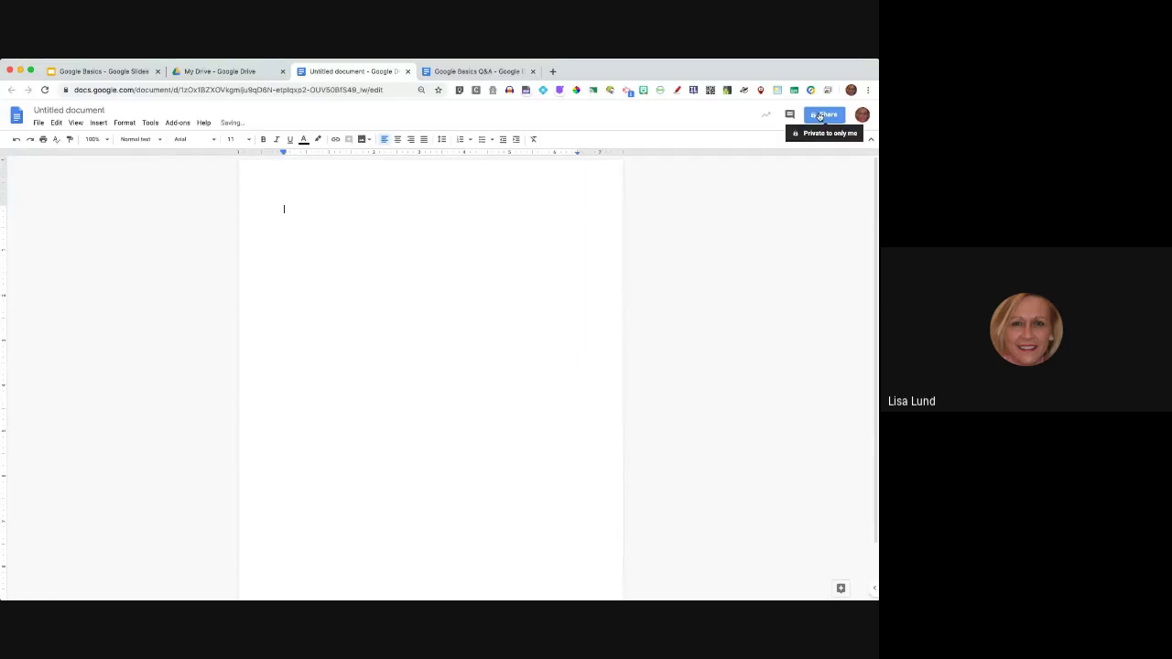
pyautogui.click(821, 116)
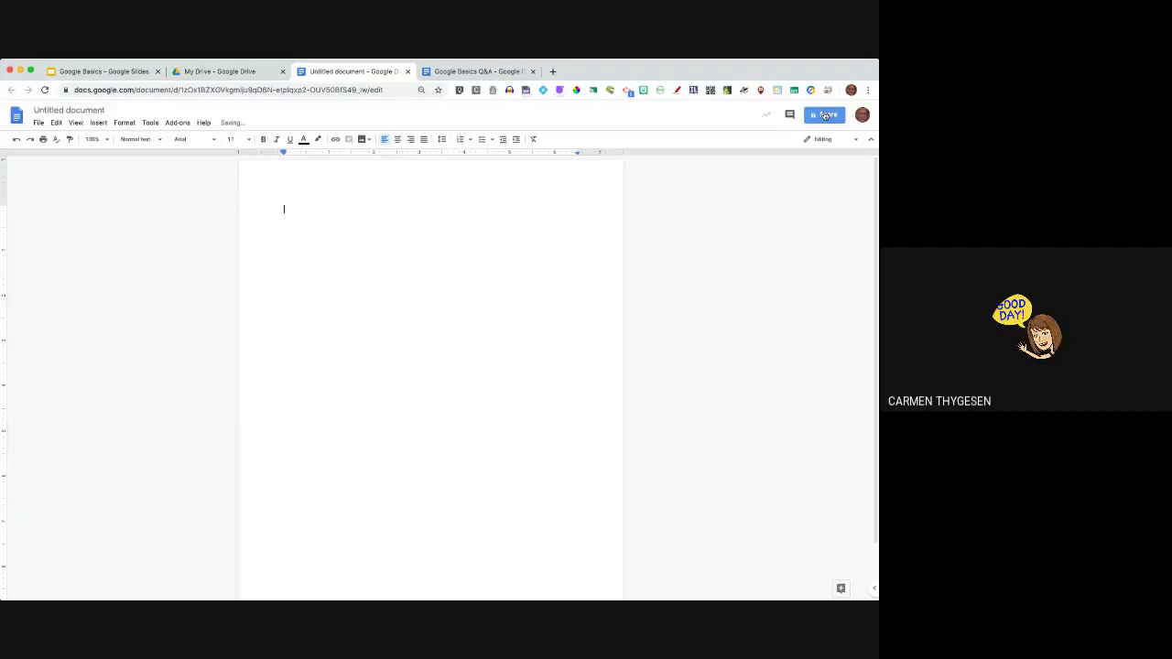
pyautogui.click(825, 115)
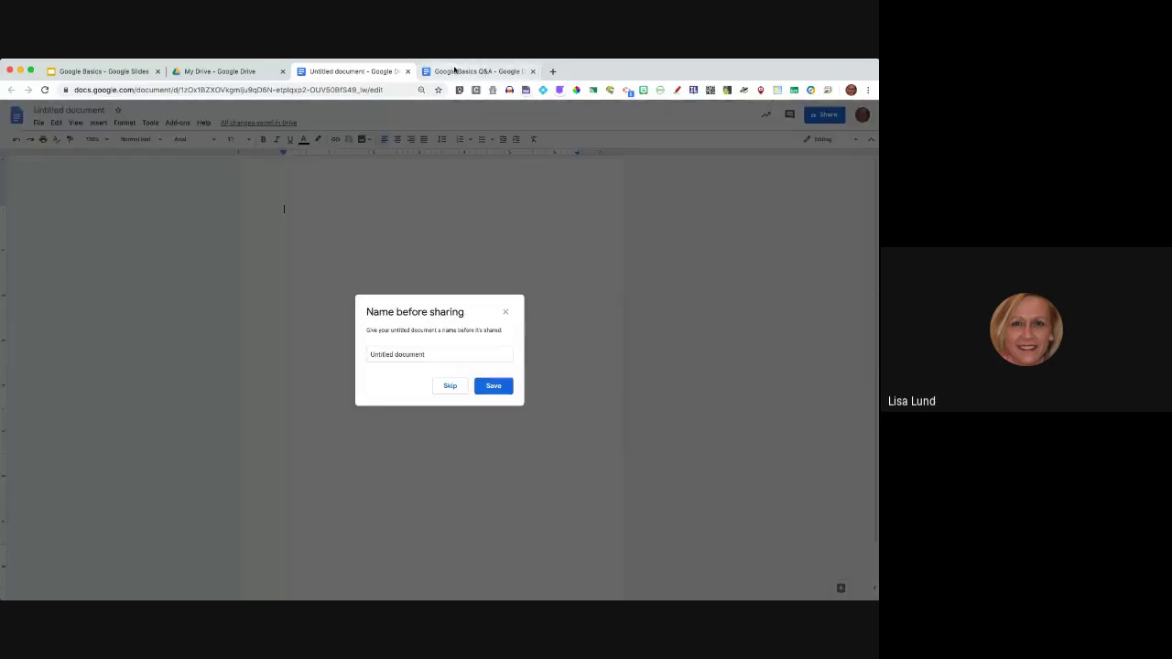
# View the Google Basics Q&A document's link sharing options for comparison, and return to the untitled document.
pyautogui.click(454, 70)
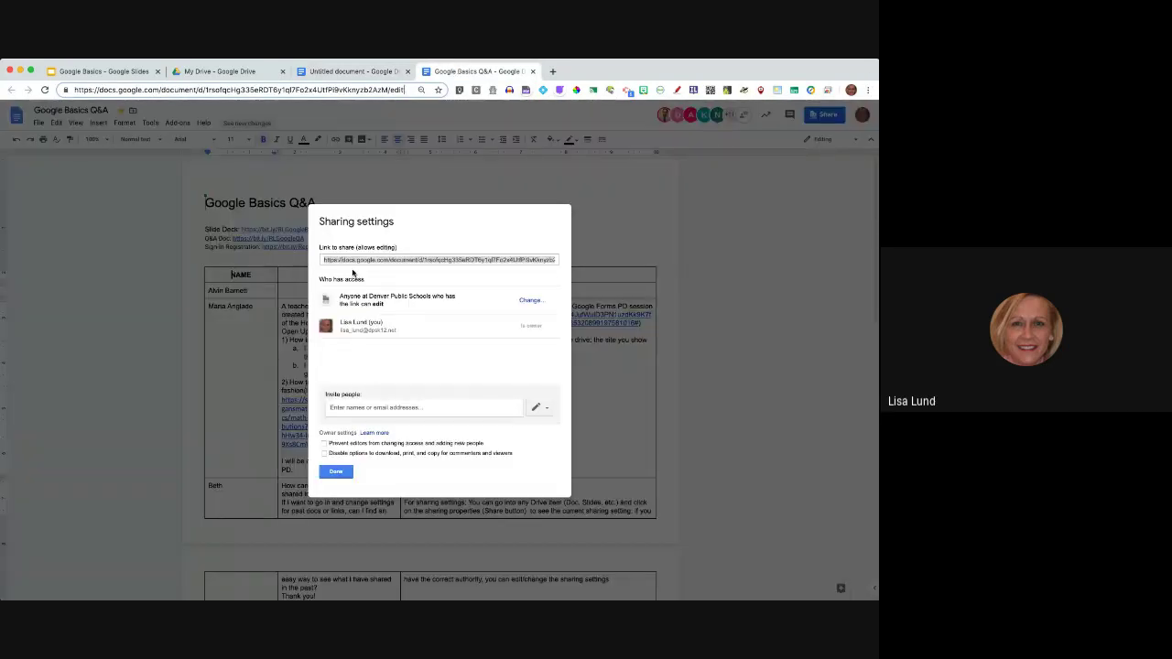
pyautogui.click(529, 302)
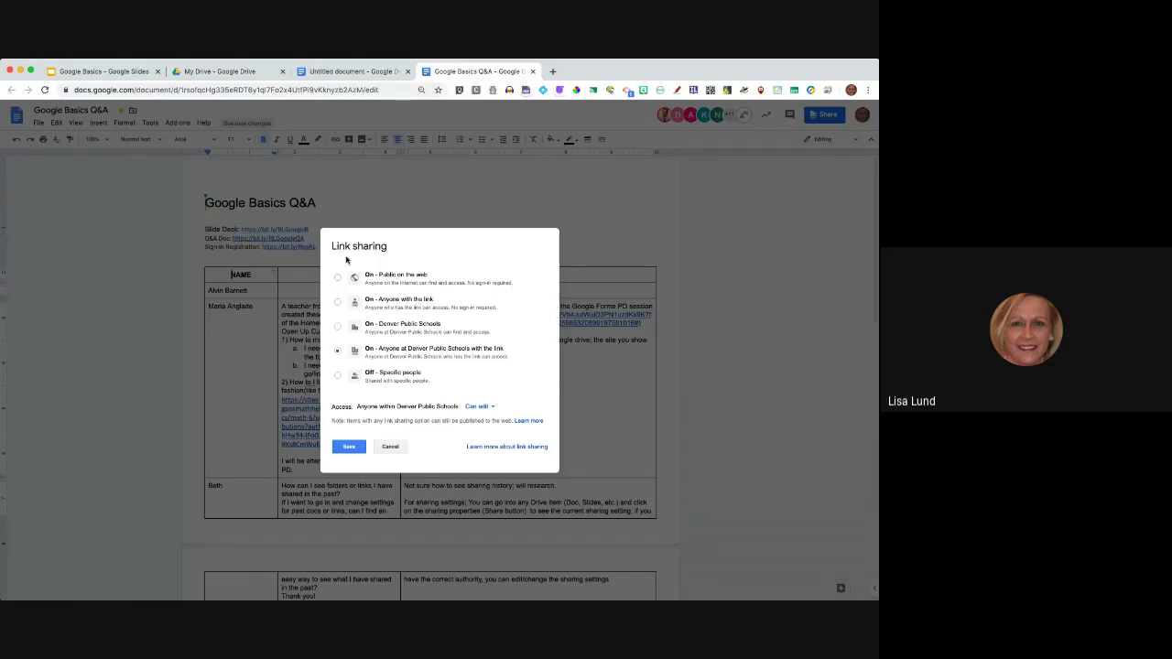
pyautogui.click(354, 75)
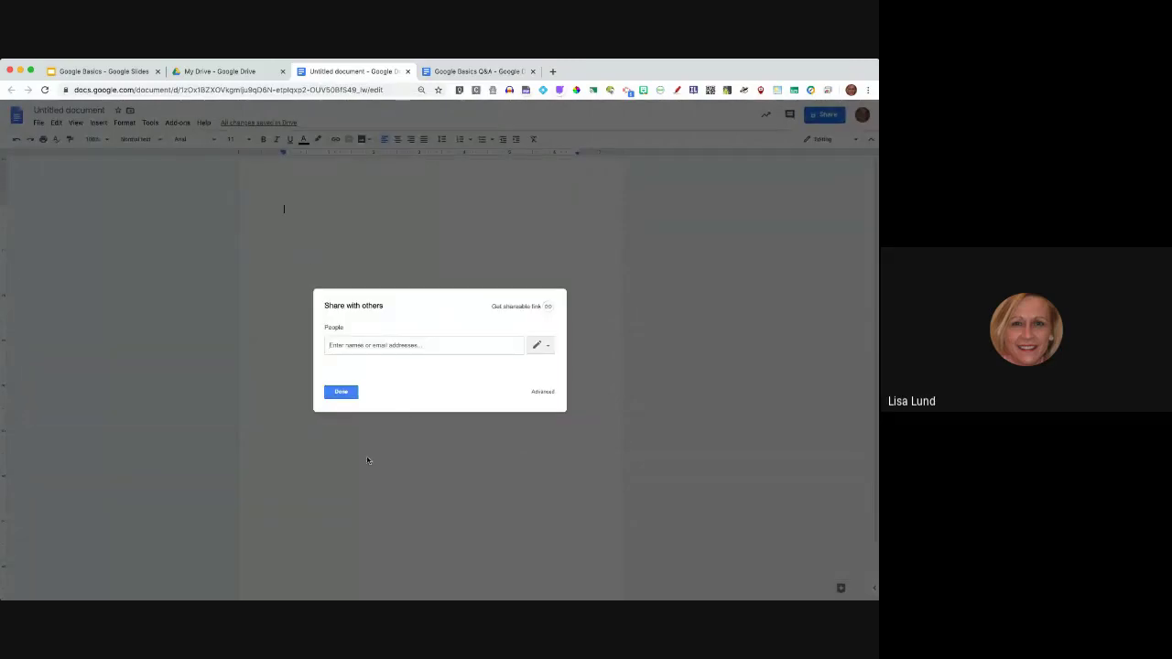
# Try setting the untitled document's link sharing to On - Denver Public Schools with Can edit access.
pyautogui.click(542, 392)
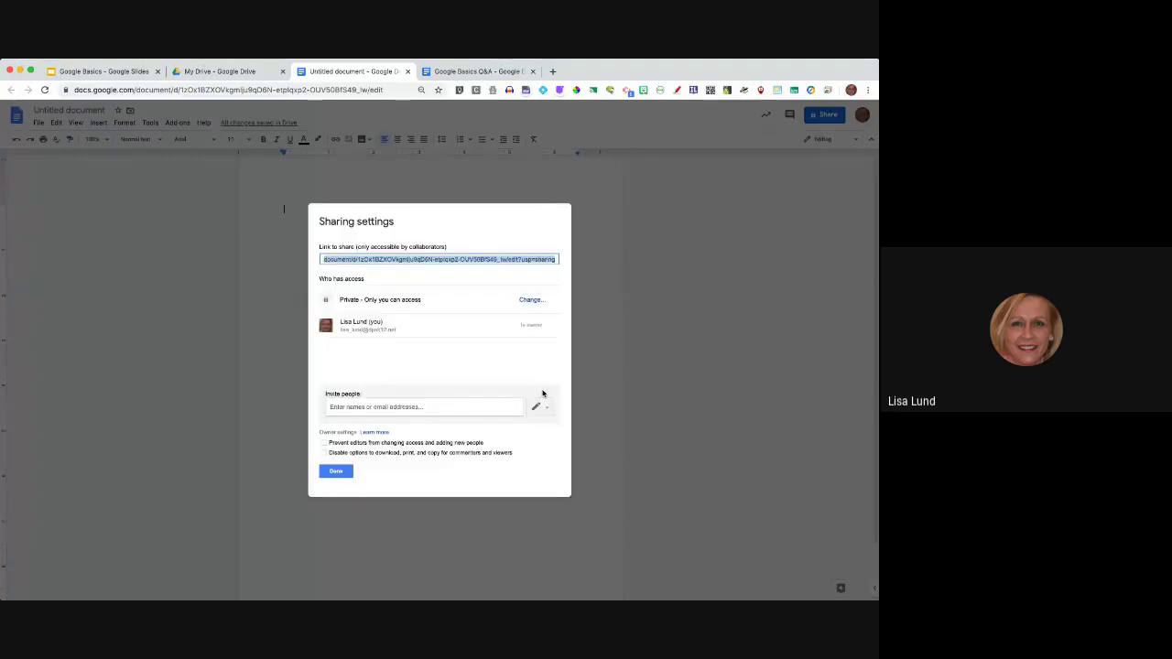
pyautogui.click(531, 301)
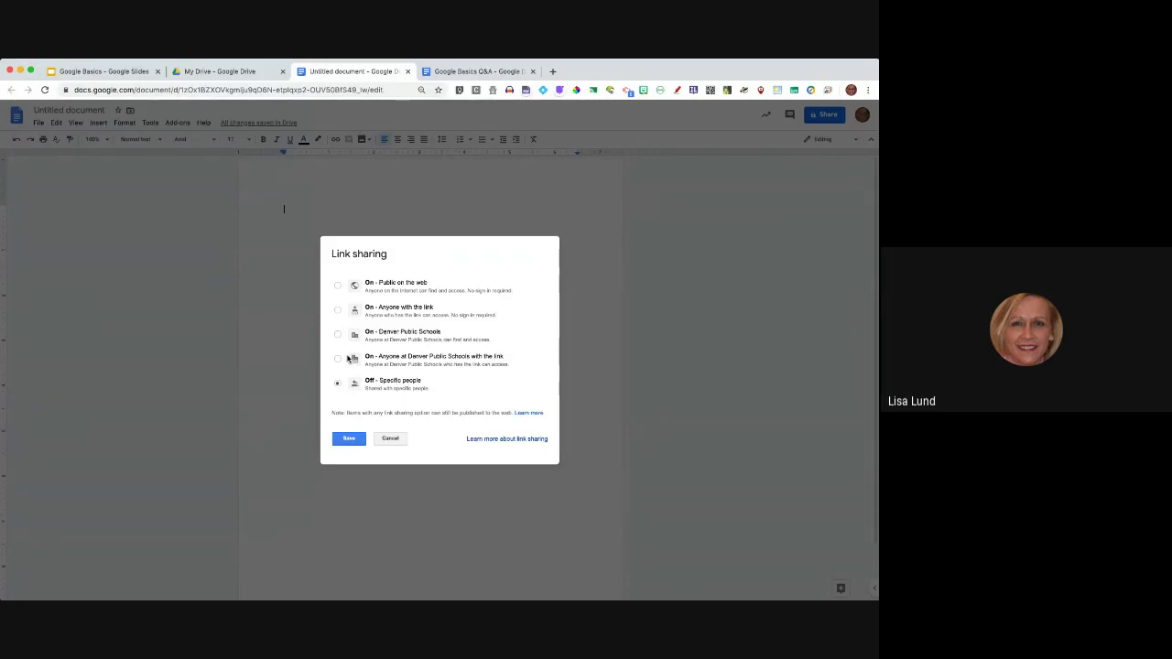
pyautogui.click(337, 334)
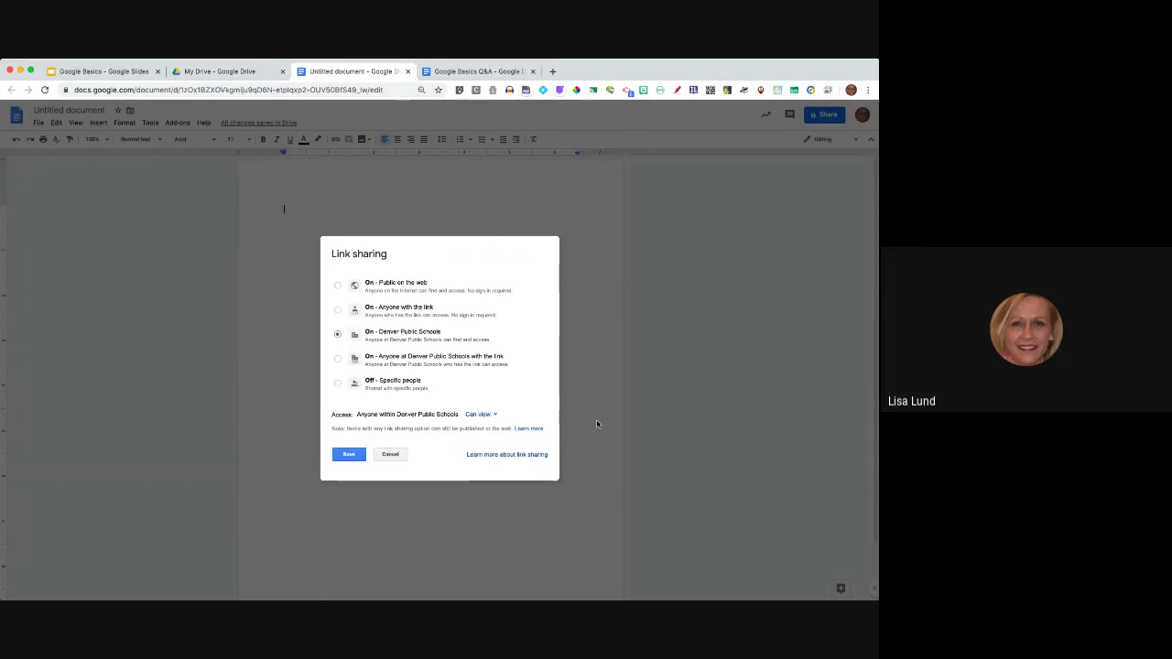
pyautogui.click(495, 415)
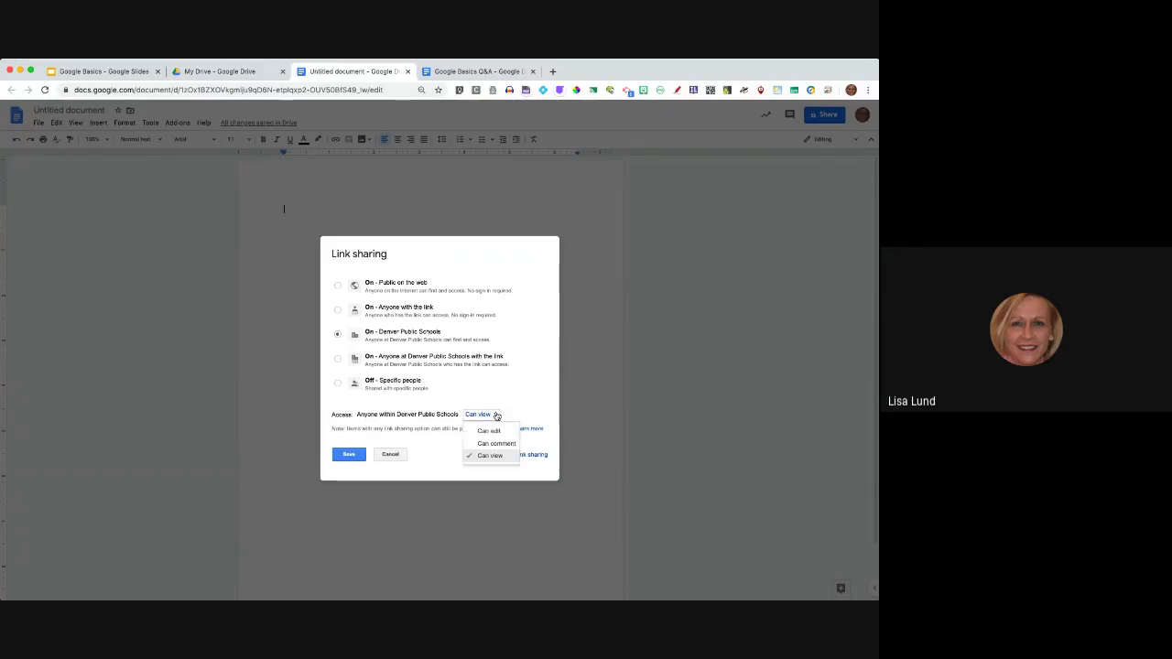
pyautogui.click(491, 430)
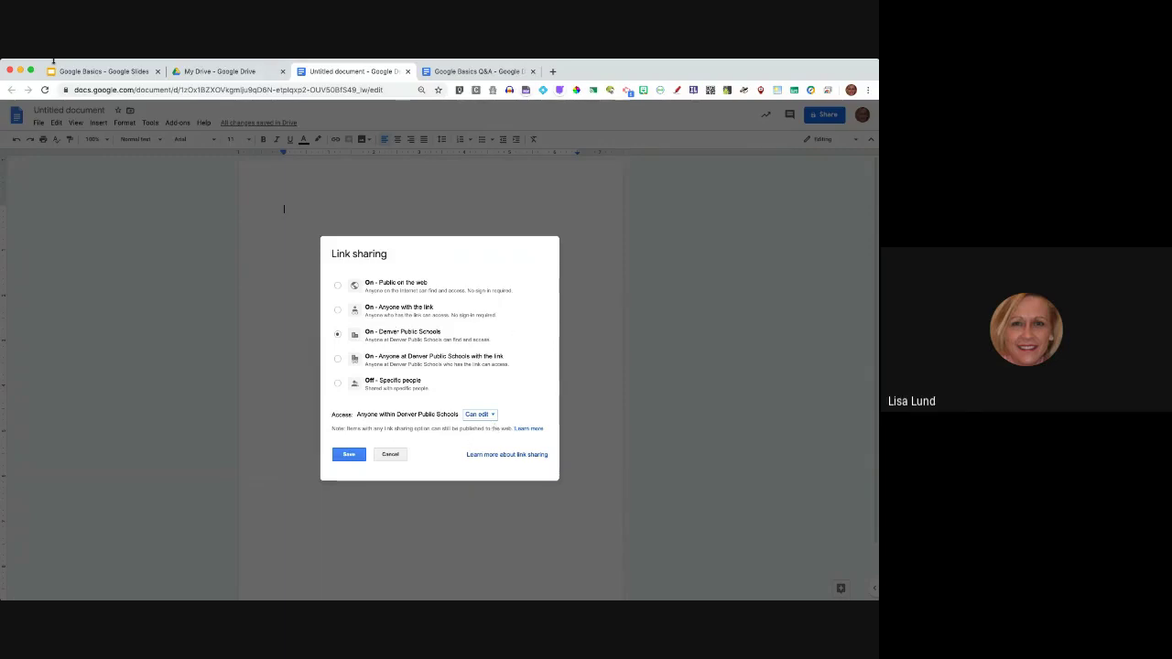
# Review the Pro Tips for Sharing slides on editor restrictions and Forcing a Copy, and return to the untitled document.
pyautogui.click(98, 72)
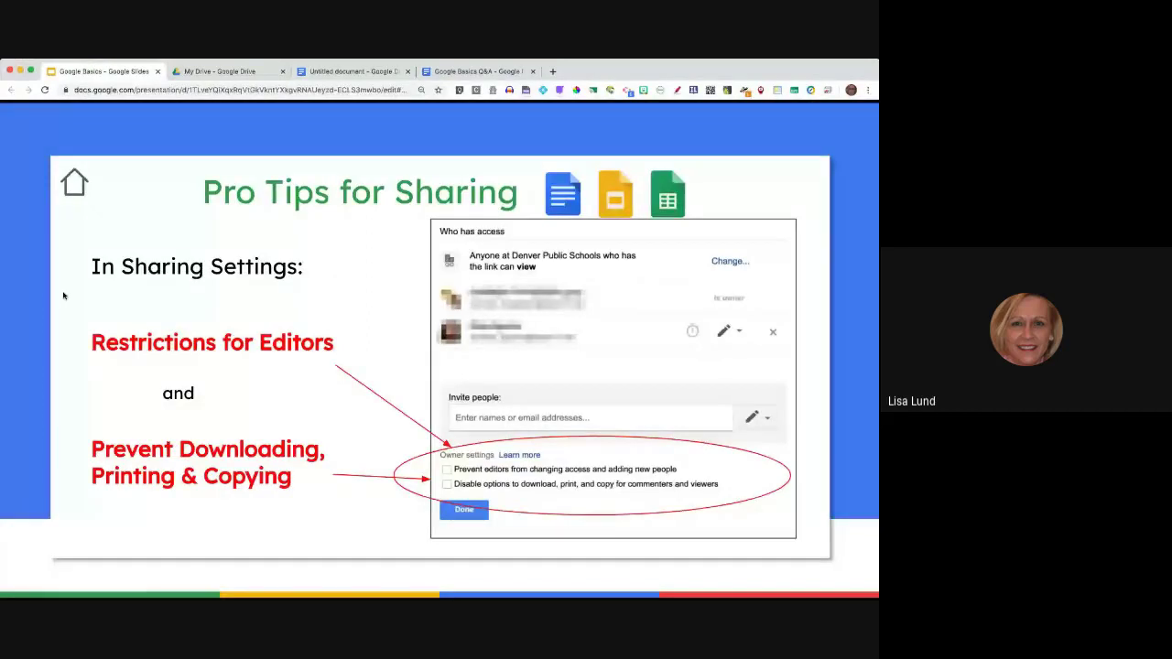
pyautogui.click(84, 574)
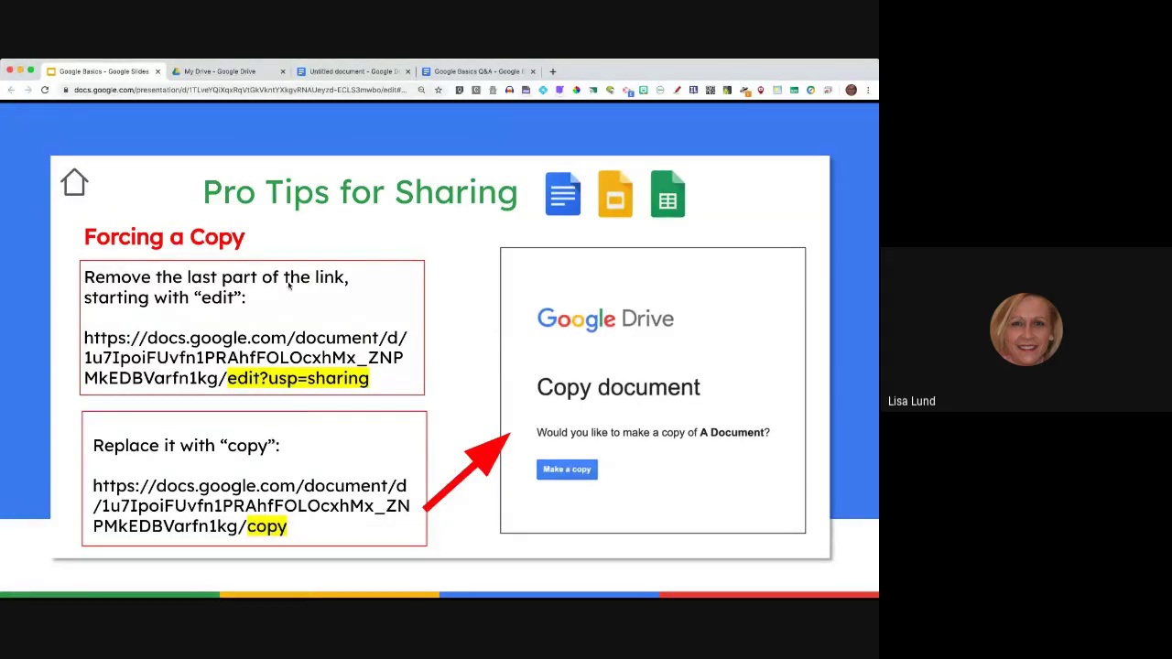
pyautogui.click(334, 71)
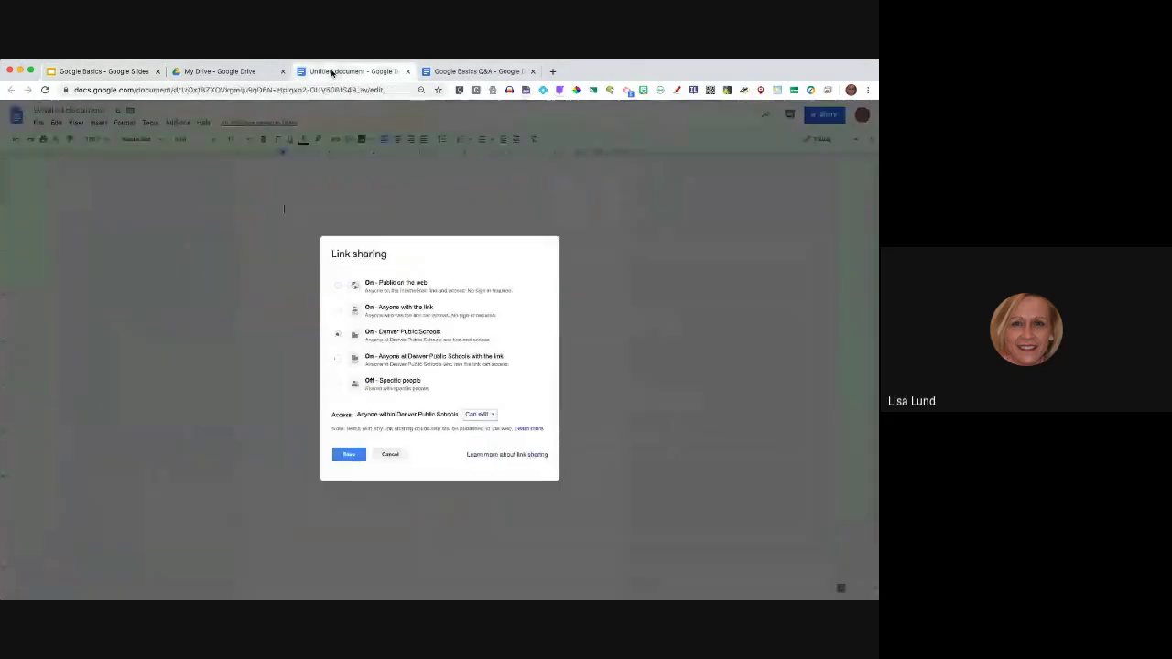
# Discard the untitled document's unsaved link sharing changes and close its sharing settings.
pyautogui.click(390, 455)
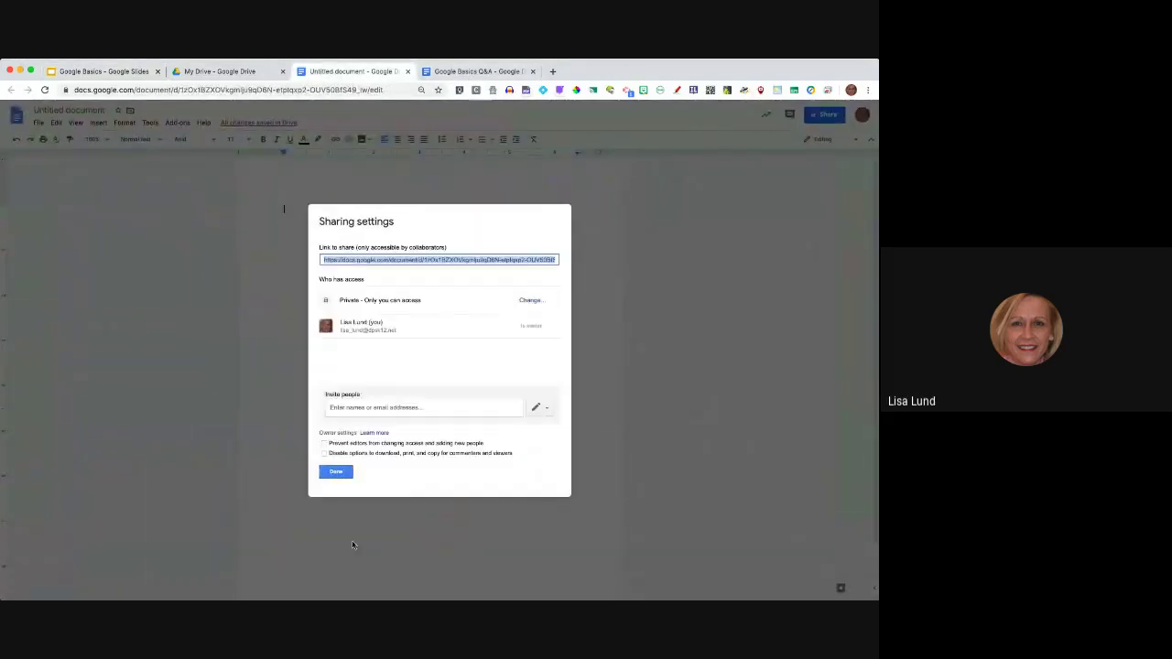
pyautogui.click(338, 475)
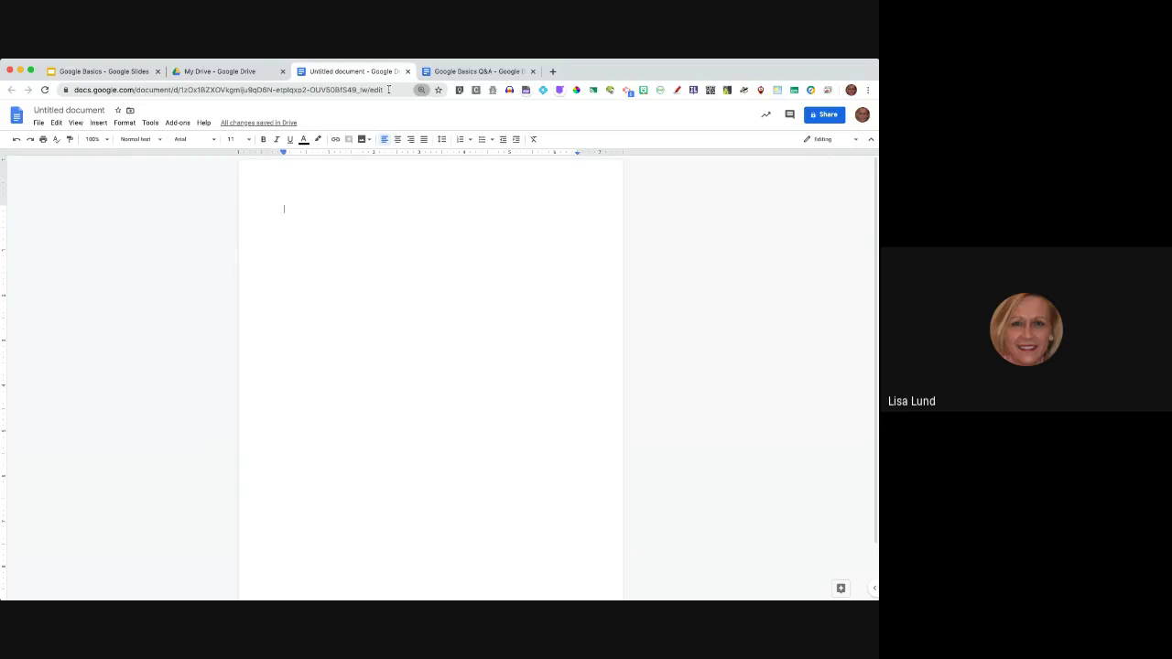
pyautogui.press('super+plus')
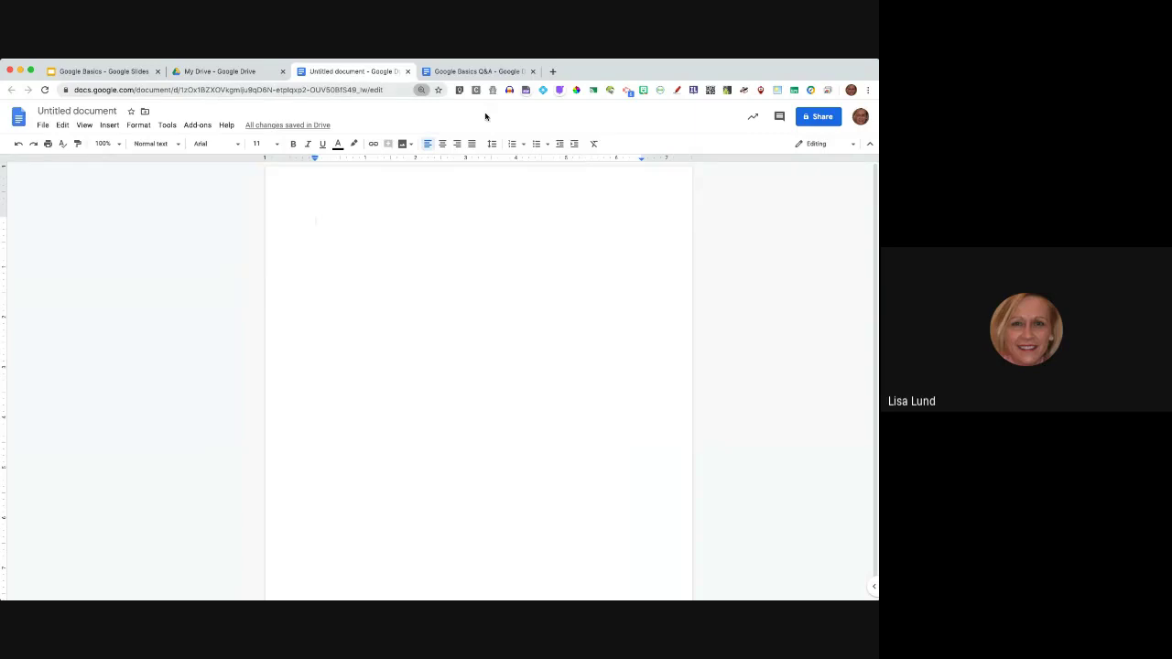
# Replace "edit" with "copy" at the end of the untitled document's URL, and make the copy from the page it loads.
pyautogui.press('super+equal')
pyautogui.click(388, 90)
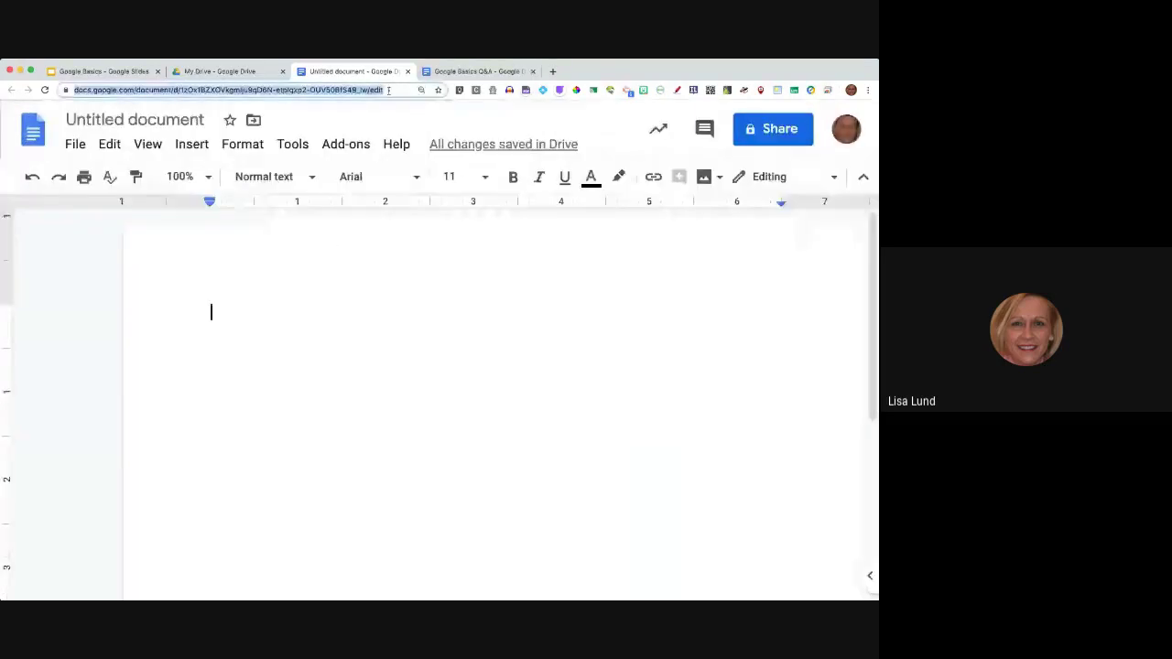
pyautogui.click(390, 89)
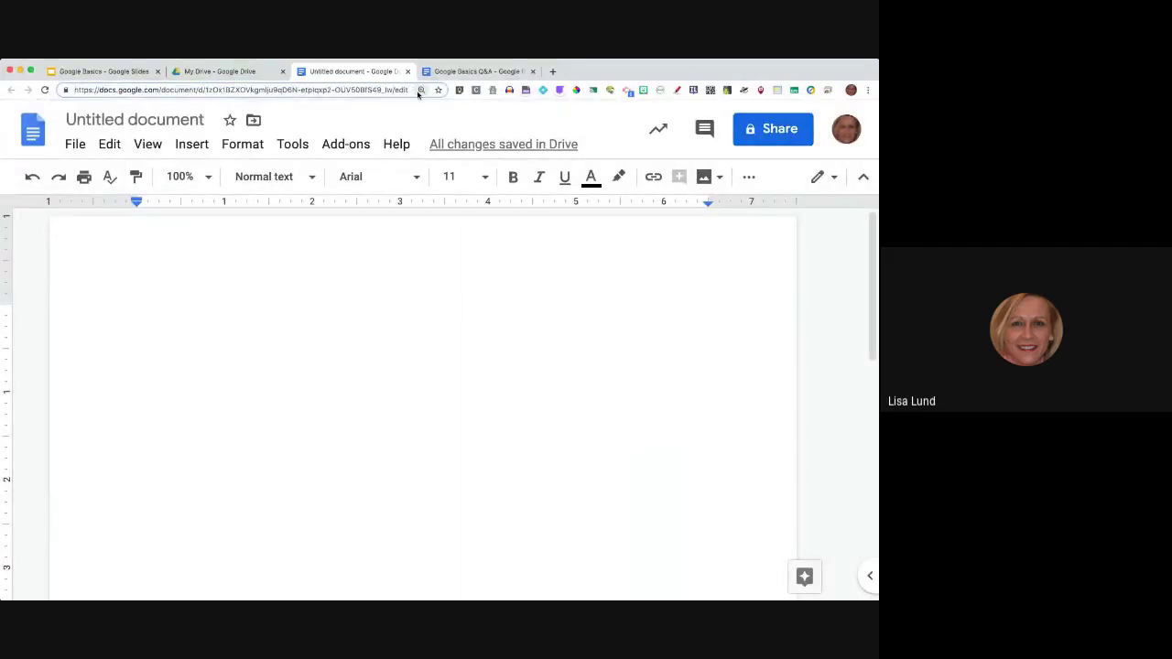
pyautogui.press('BackSpace')
pyautogui.press('BackSpace')
pyautogui.press('BackSpace')
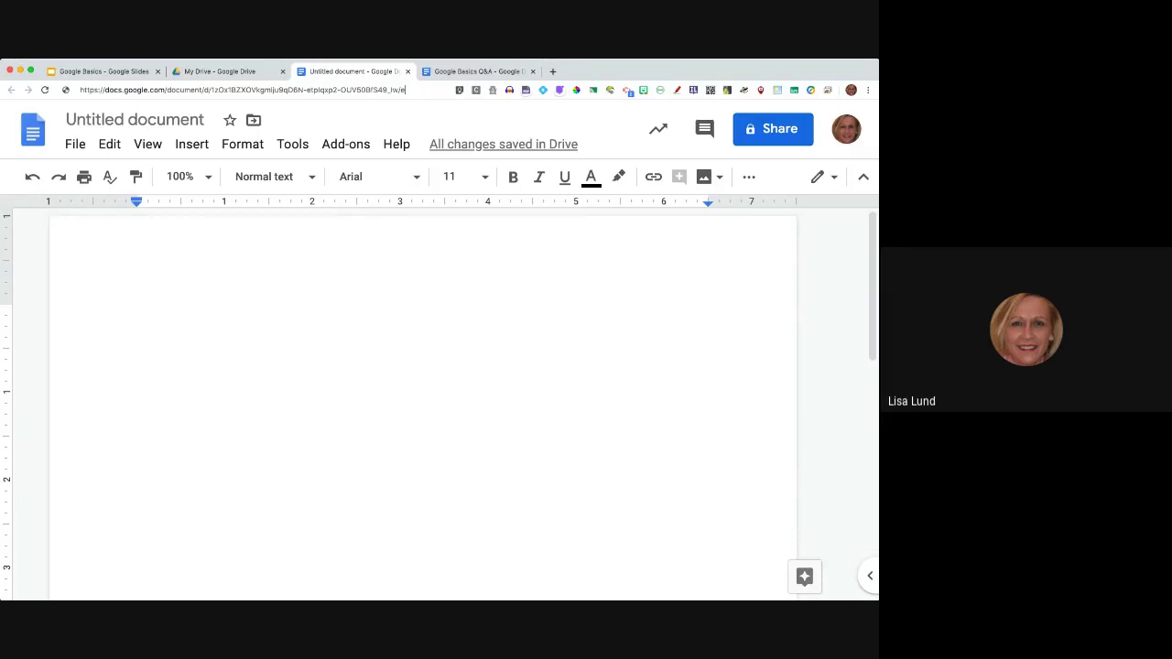
pyautogui.press('BackSpace')
pyautogui.write('copy')
pyautogui.press('Return')
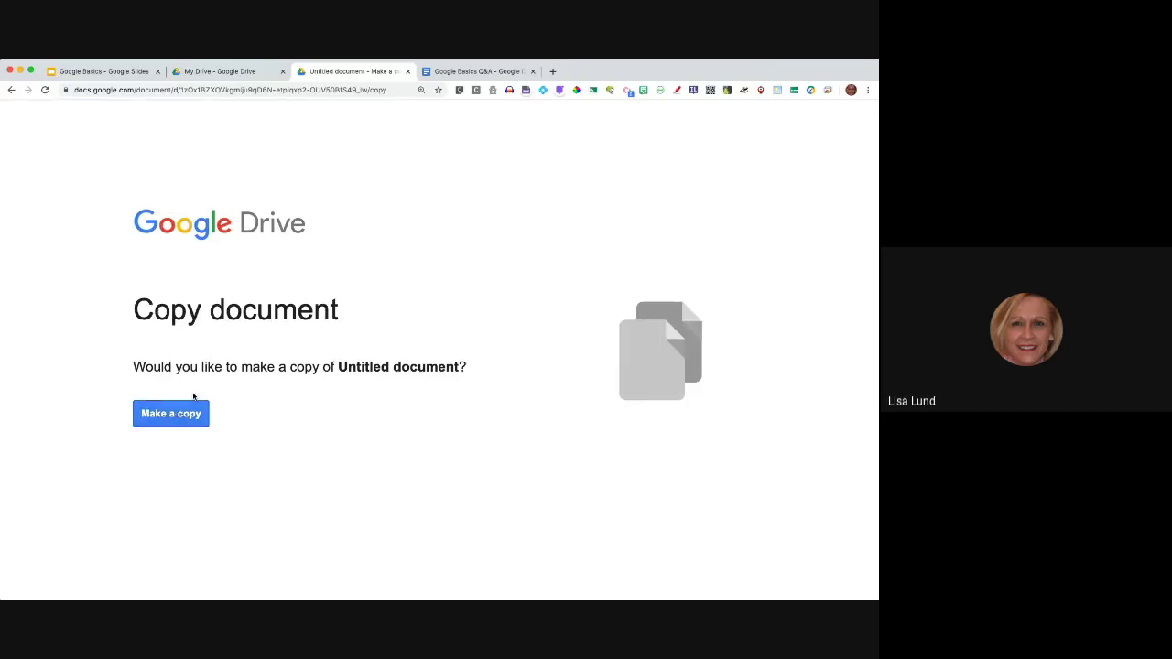
pyautogui.click(162, 418)
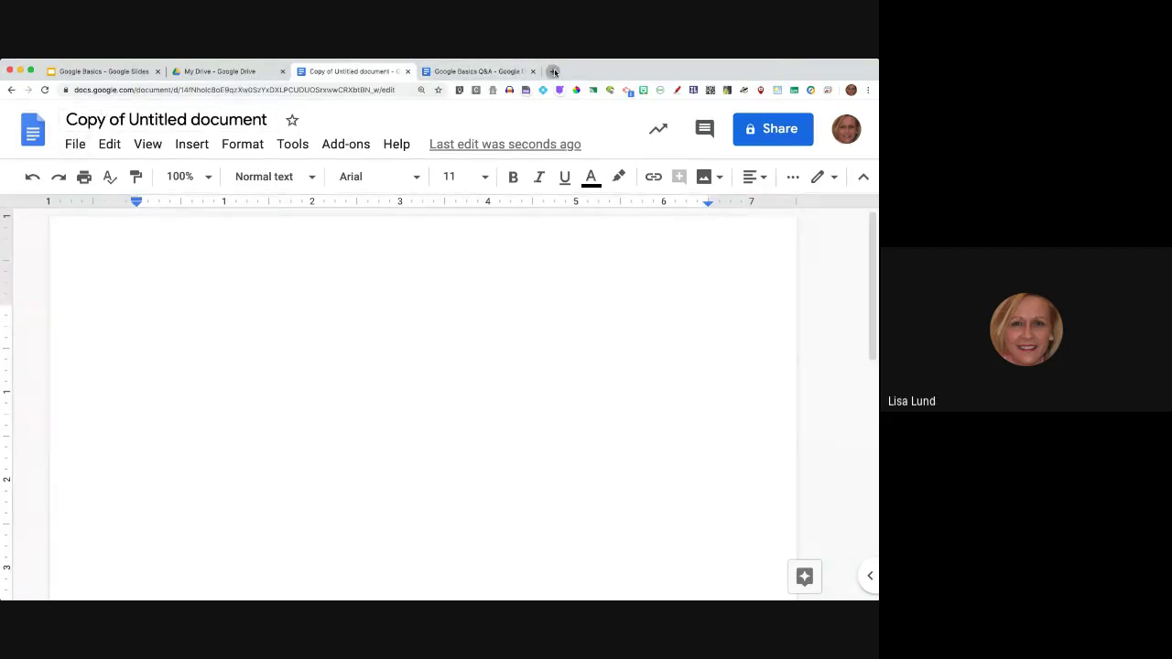
# Create a new blank Google Docs document from My Drive.
pyautogui.click(210, 72)
pyautogui.click(210, 73)
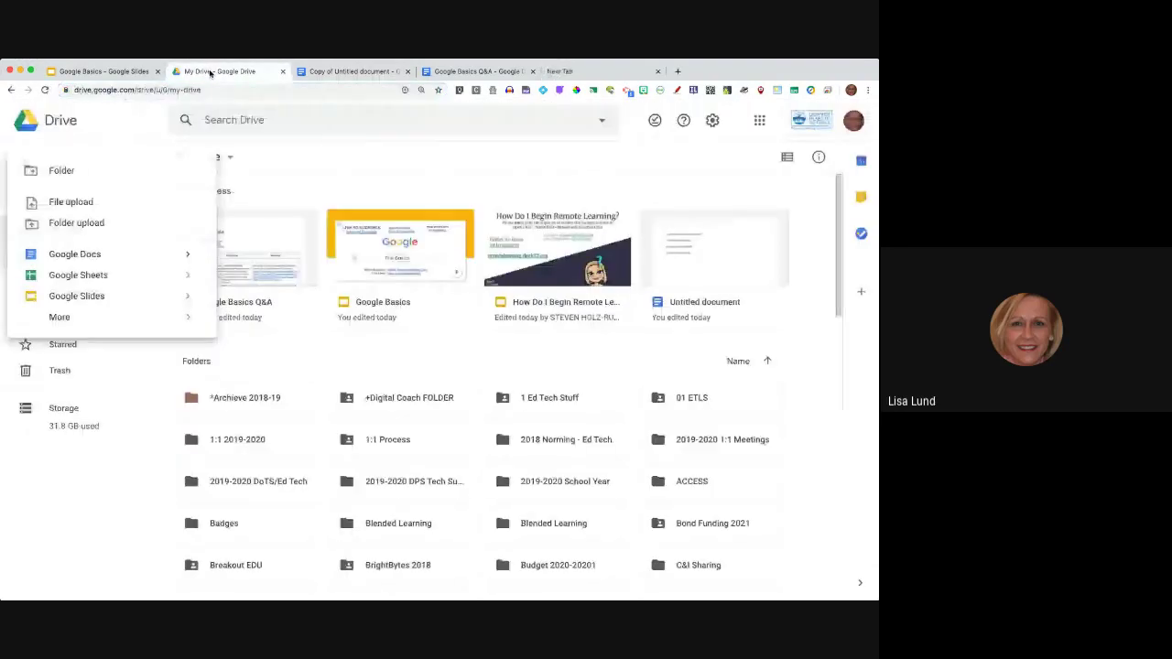
pyautogui.click(56, 166)
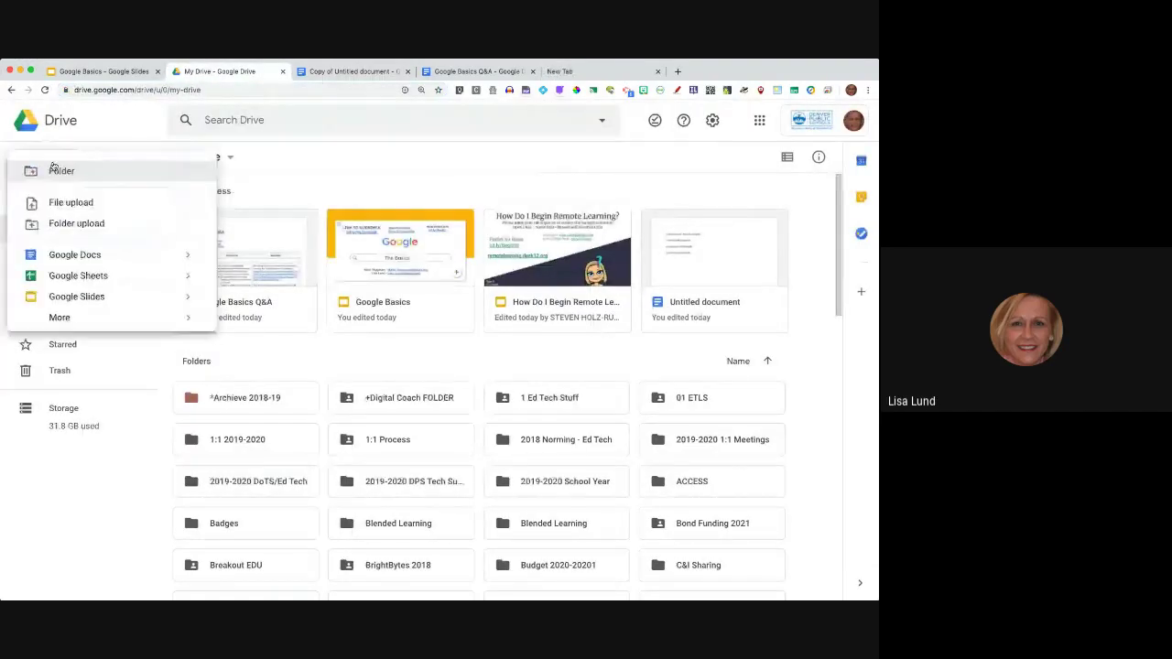
pyautogui.click(68, 257)
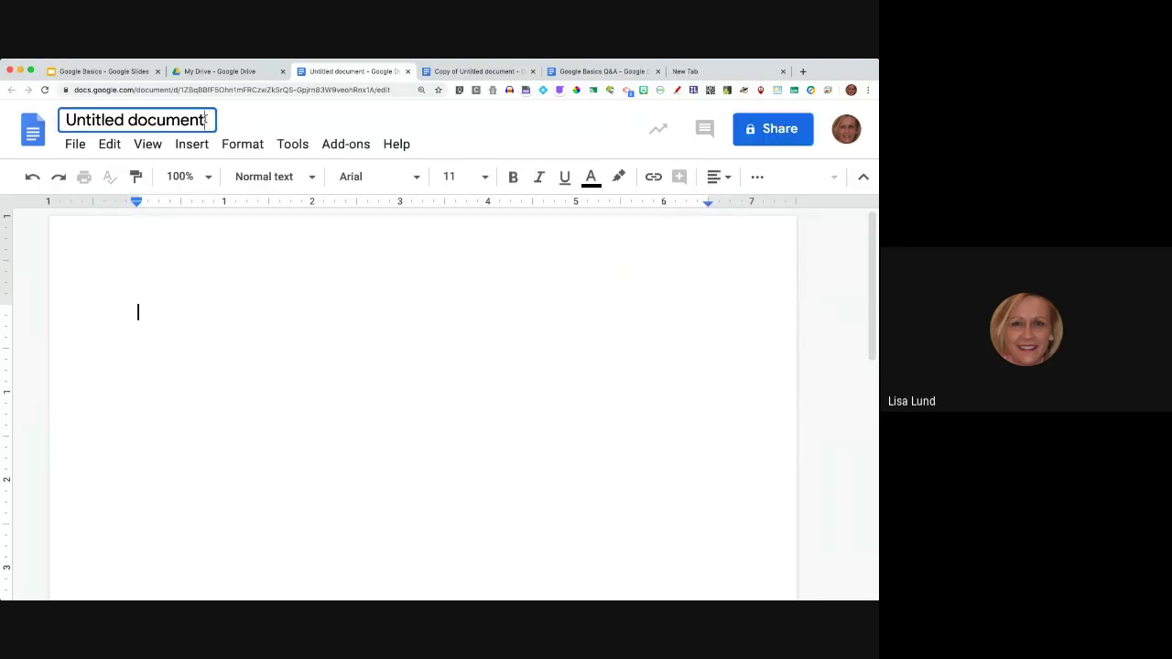
# Rename the new document "Week 1 Assignment" and enter the filler text "jds;lkdfs;klkl;dfsk;ldfs;kldfs;kl" in its body.
pyautogui.click(205, 120)
pyautogui.press('BackSpace')
pyautogui.press('BackSpace')
pyautogui.press('BackSpace')
pyautogui.press('BackSpace')
pyautogui.press('BackSpace')
pyautogui.press('BackSpace')
pyautogui.press('BackSpace')
pyautogui.press('BackSpace')
pyautogui.press('BackSpace')
pyautogui.press('BackSpace')
pyautogui.press('BackSpace')
pyautogui.press('BackSpace')
pyautogui.press('BackSpace')
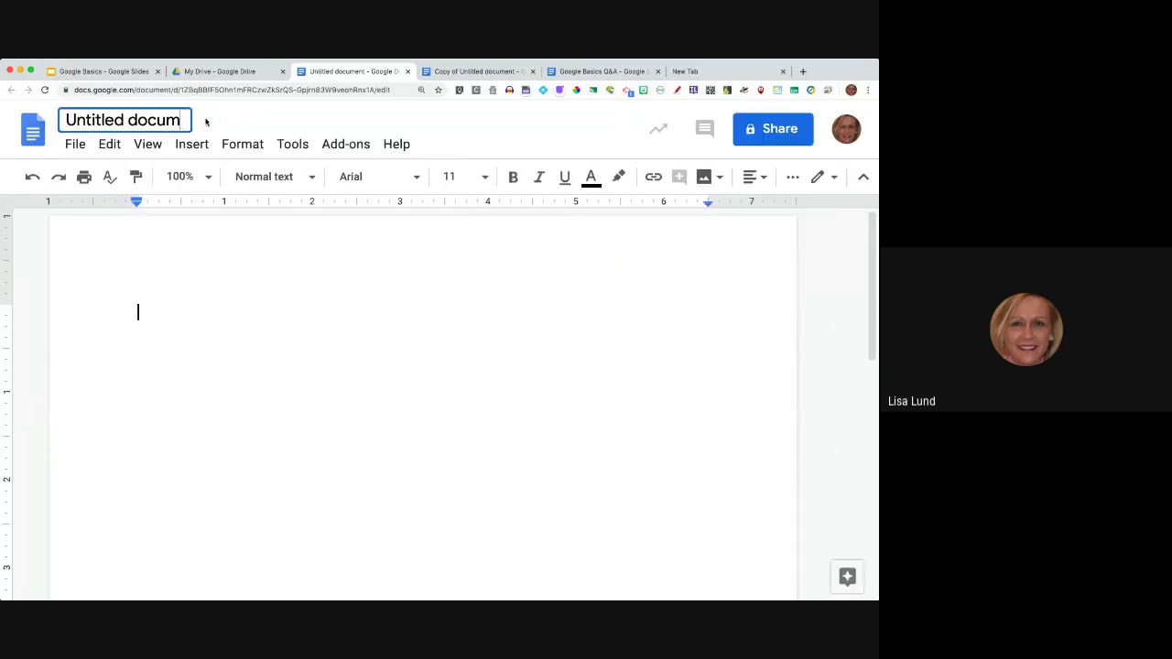
pyautogui.press('BackSpace')
pyautogui.press('BackSpace')
pyautogui.press('BackSpace')
pyautogui.press('BackSpace')
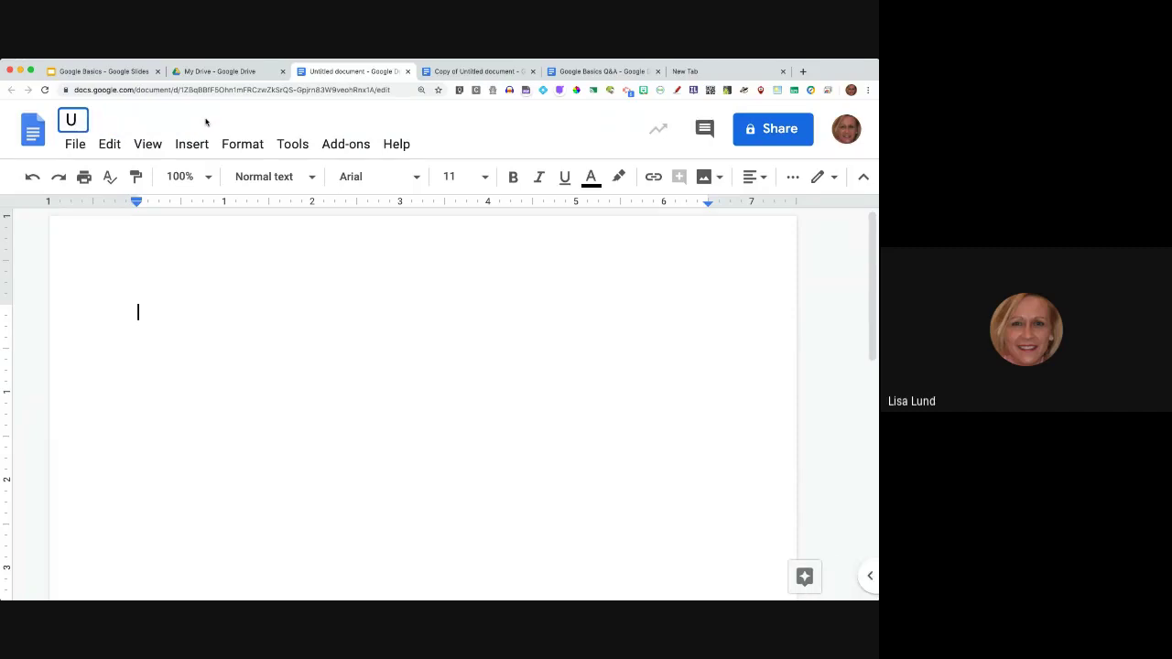
pyautogui.write('Week 1 Assignment')
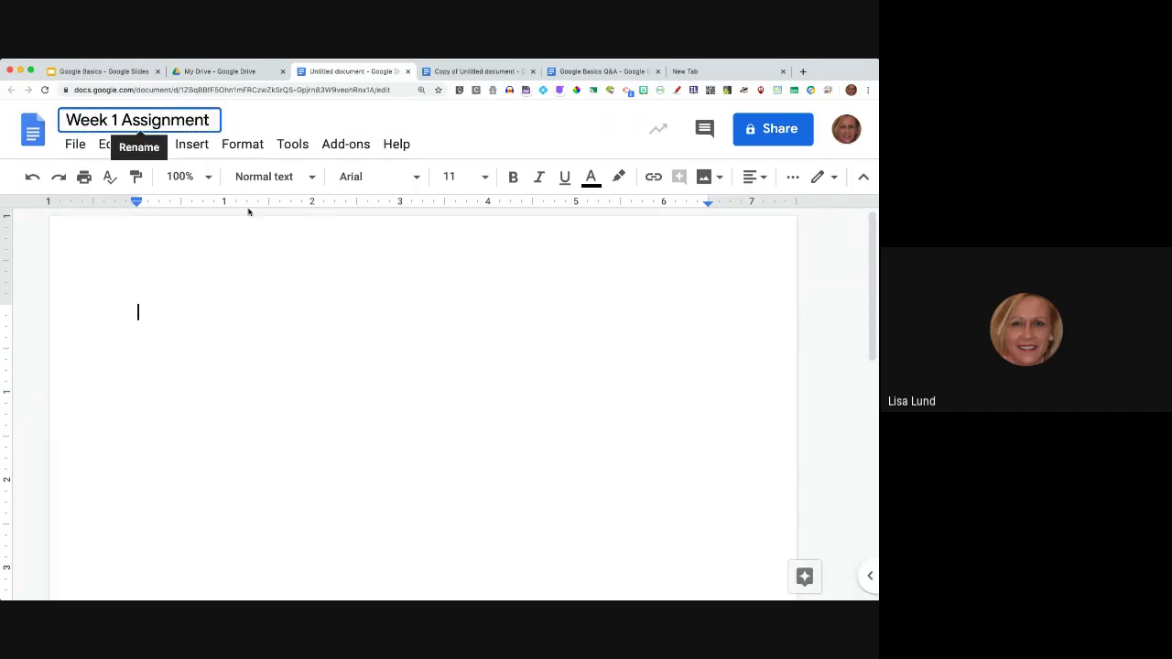
pyautogui.click(150, 313)
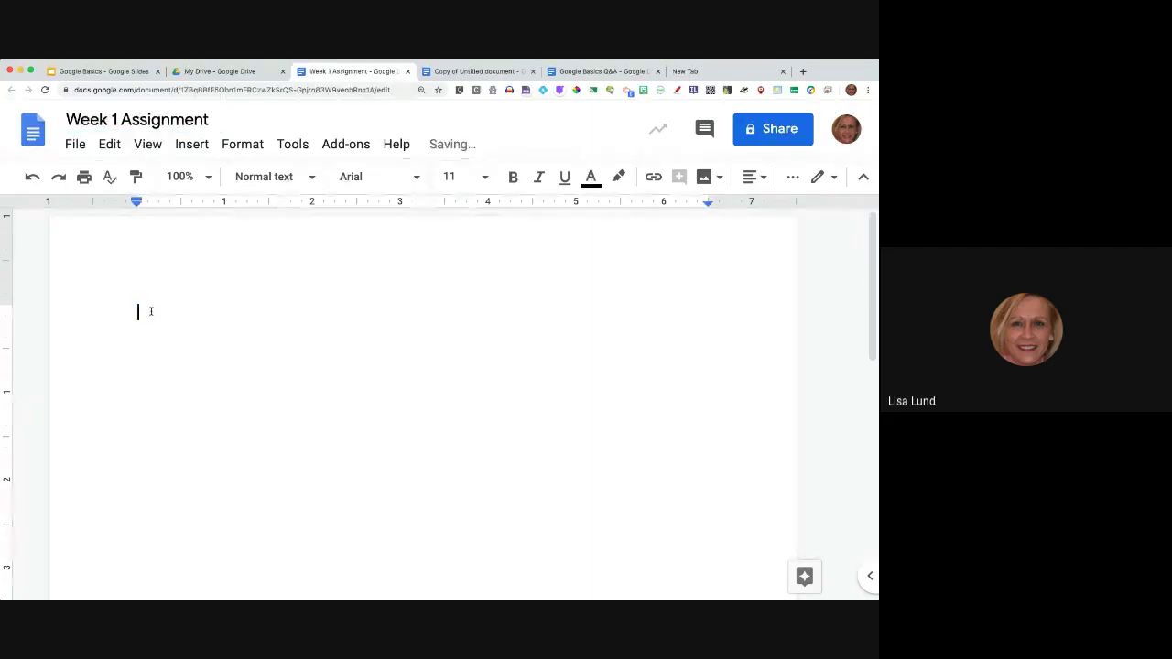
pyautogui.write('jds;lkdfs;klkl;dfsk;ldfs;kldfs;kl')
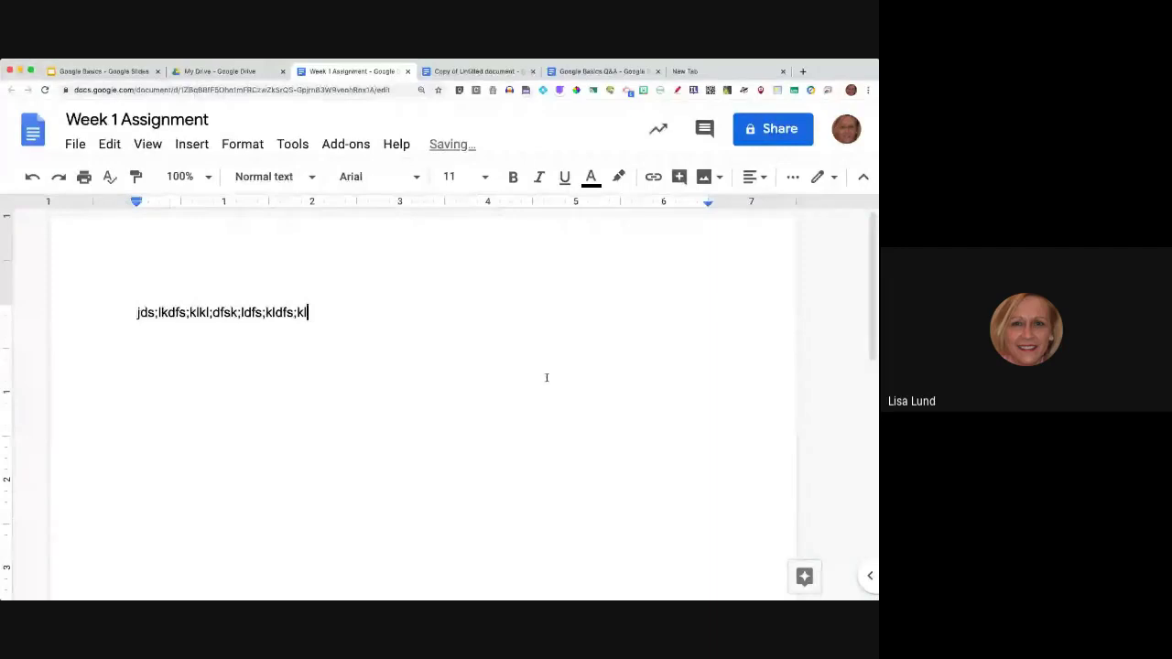
# Make a copy of the Week 1 Assignment document named "Student Week 1 Assignment" in the My Drive folder.
pyautogui.click(75, 147)
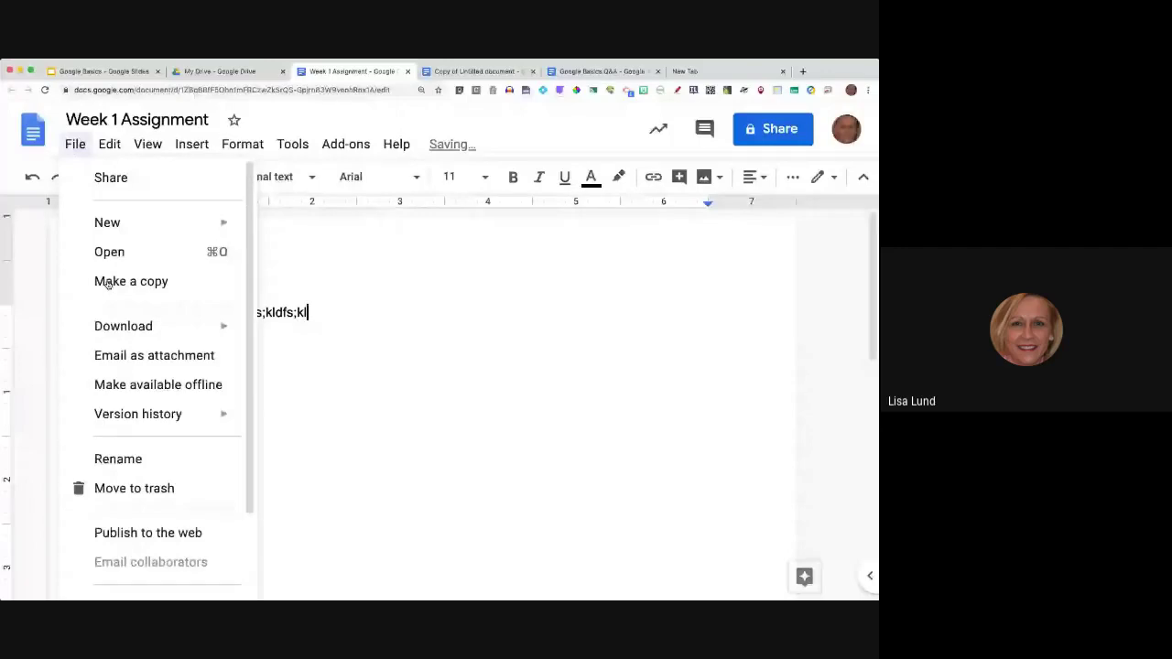
pyautogui.click(108, 283)
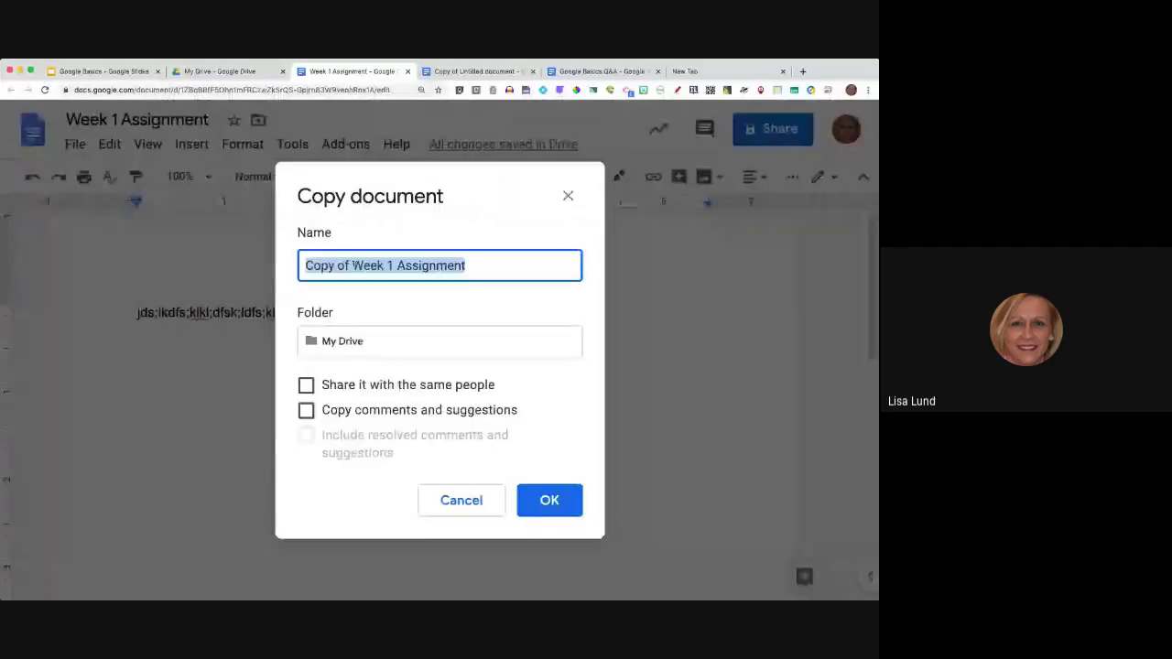
pyautogui.click(358, 265)
pyautogui.moveTo(358, 266); pyautogui.dragTo(285, 266)
pyautogui.press('BackSpace')
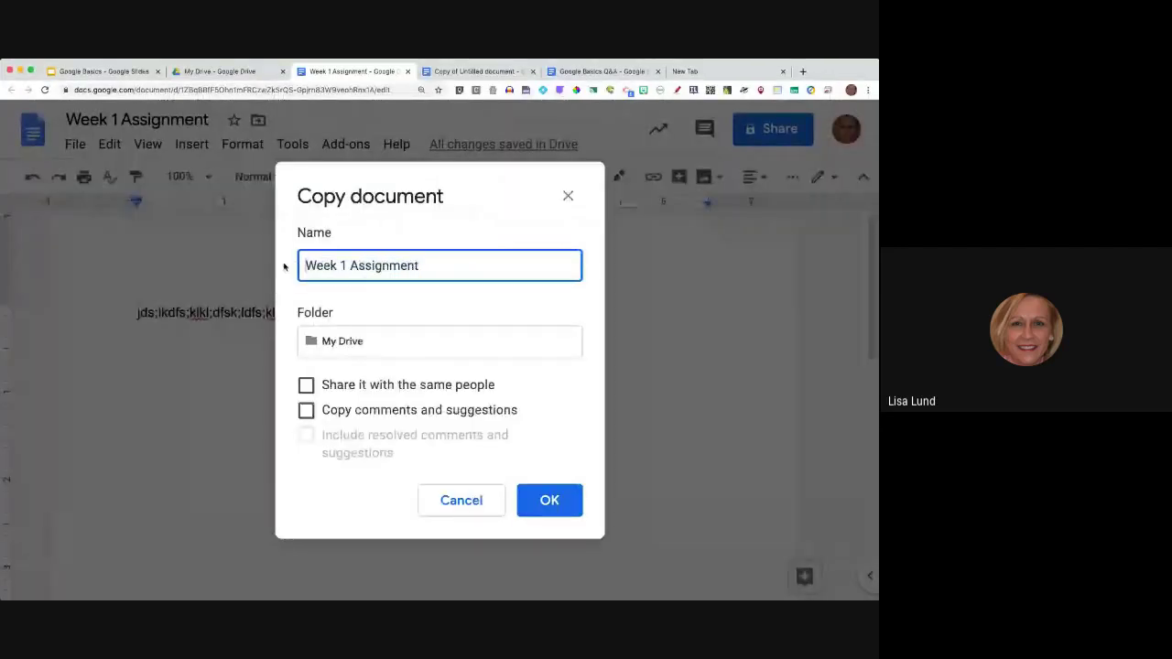
pyautogui.write('Student')
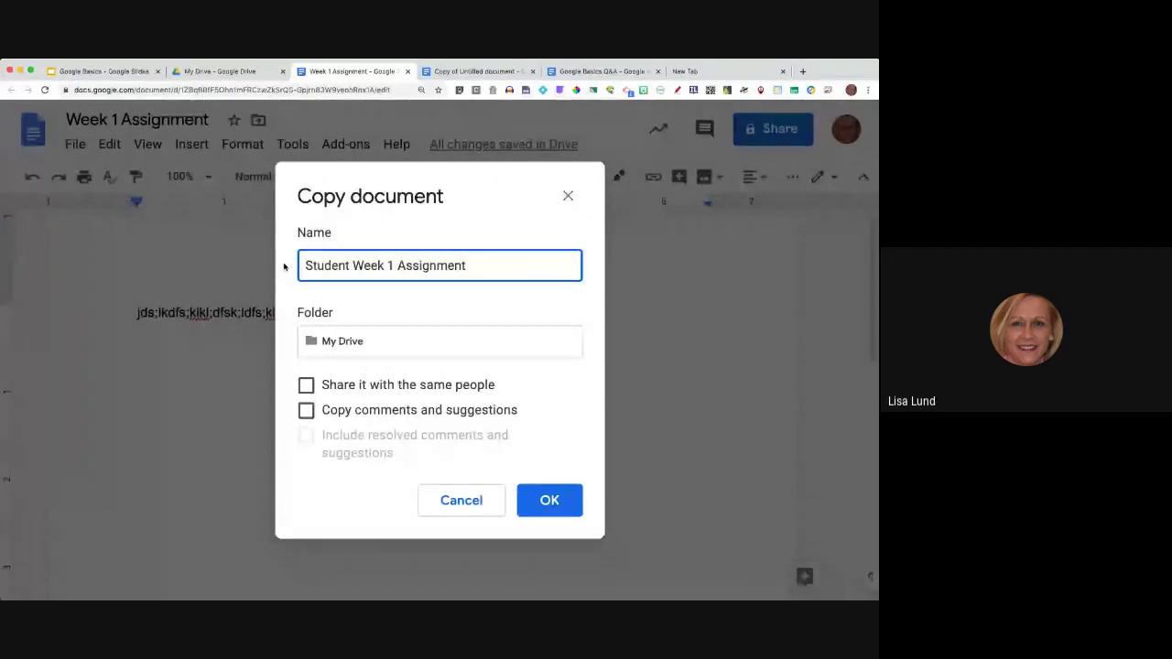
pyautogui.click(340, 343)
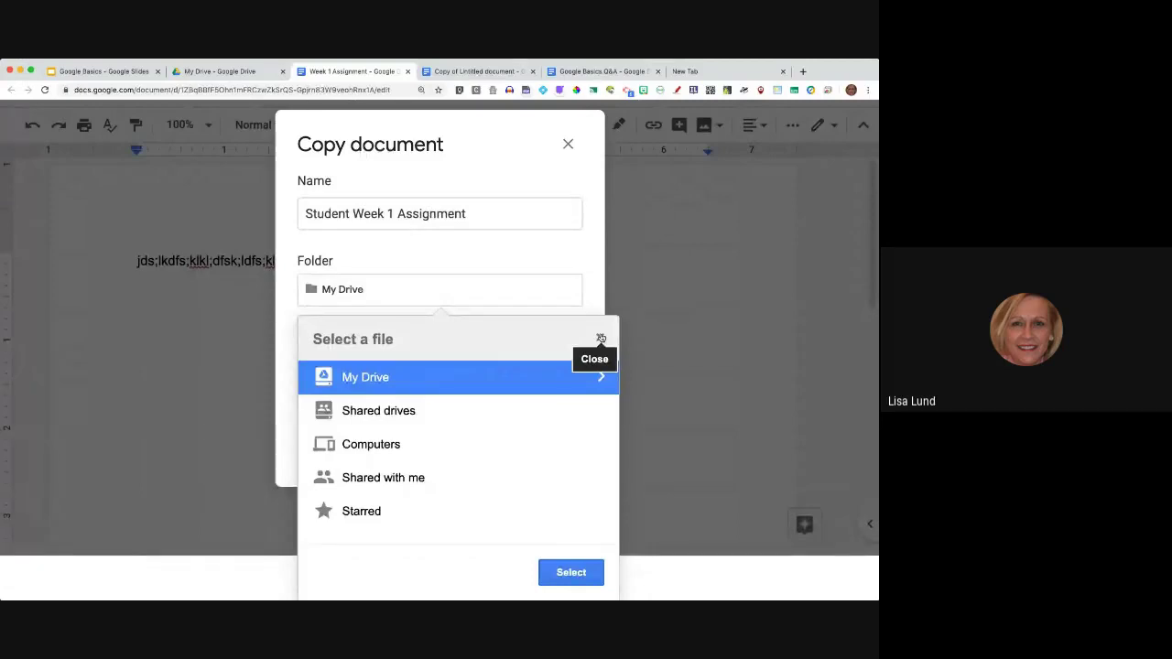
pyautogui.click(600, 339)
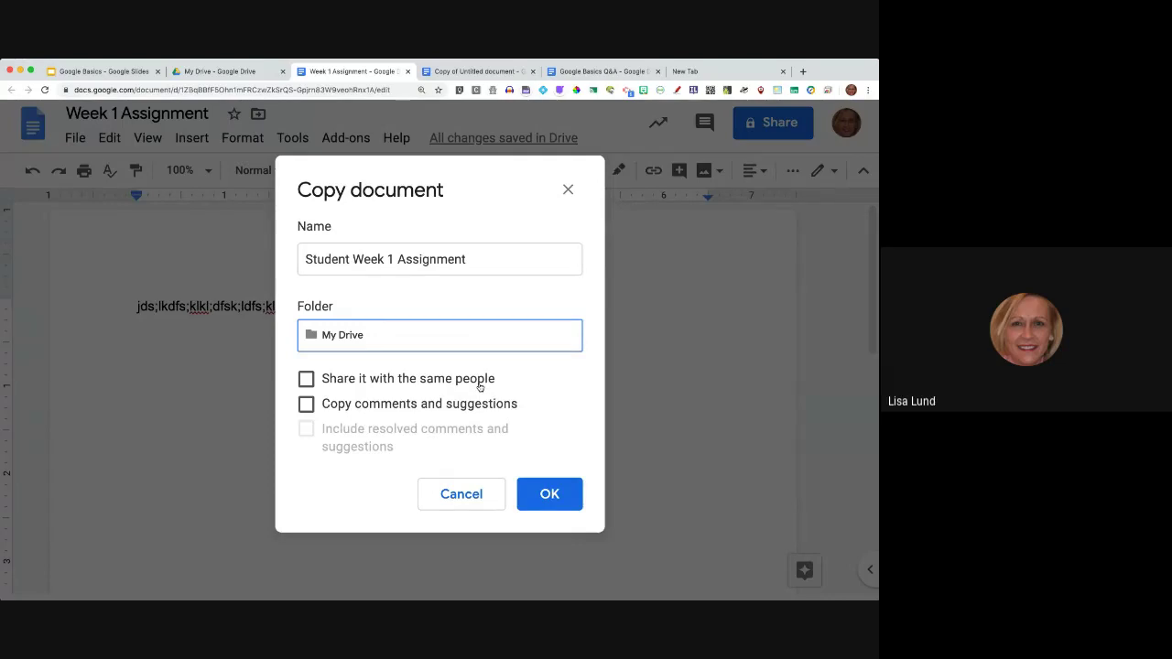
pyautogui.click(550, 496)
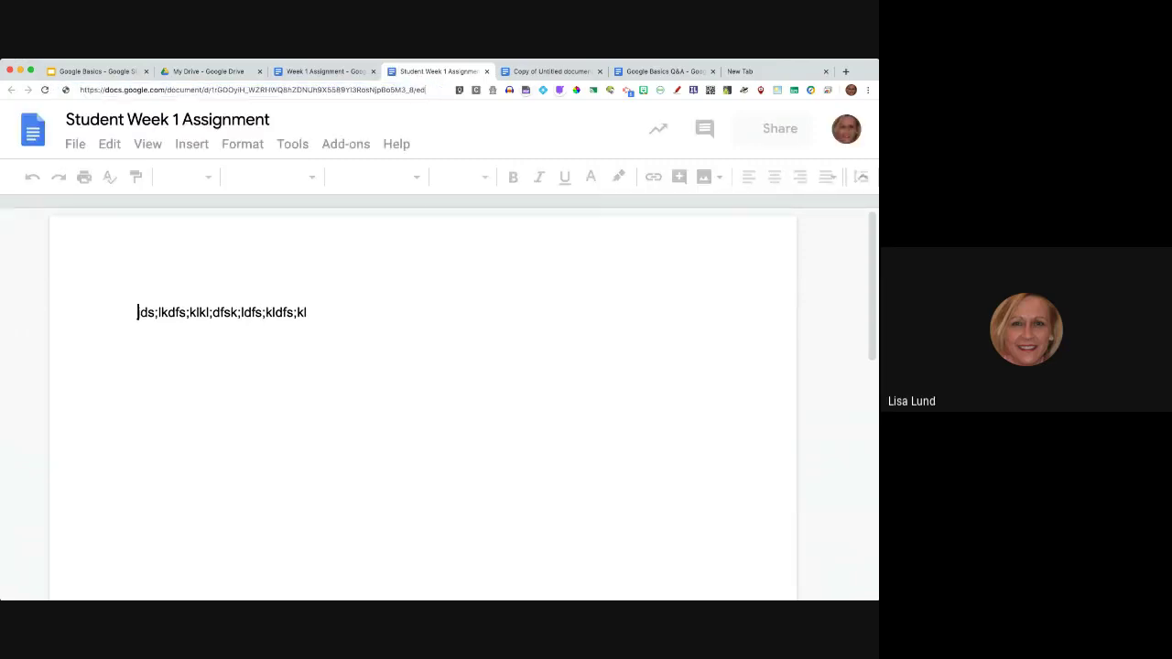
# Load the Student Week 1 Assignment's forced-copy link by ending its URL in "copy" instead of "edit", and highlight the link.
pyautogui.write('copy')
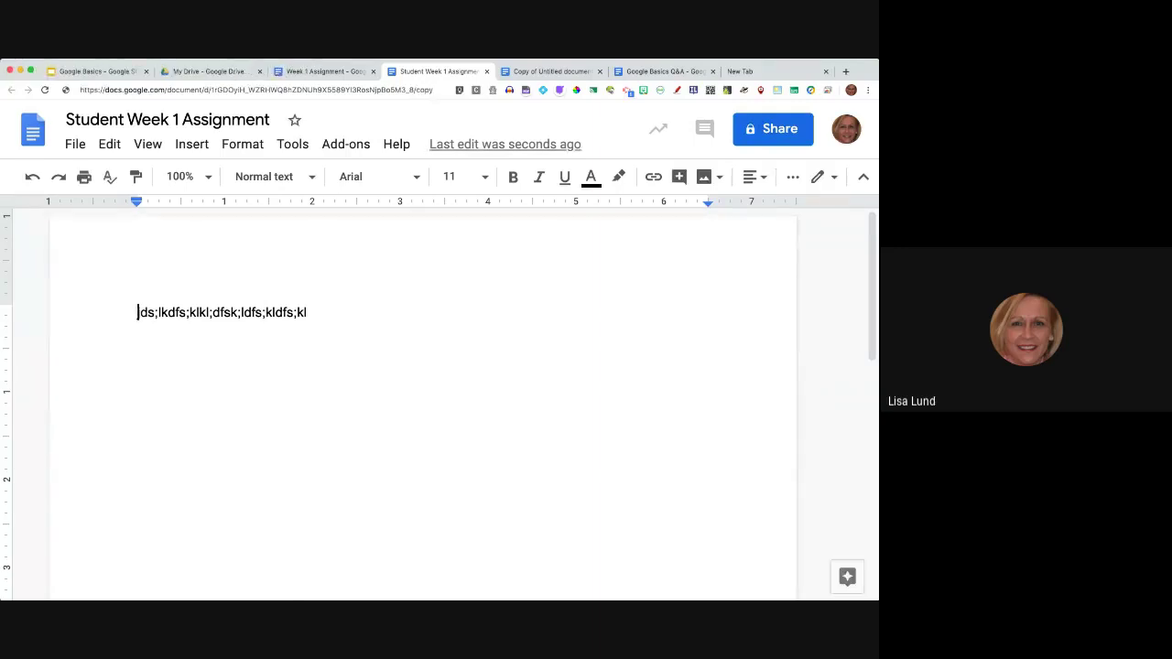
pyautogui.press('Return')
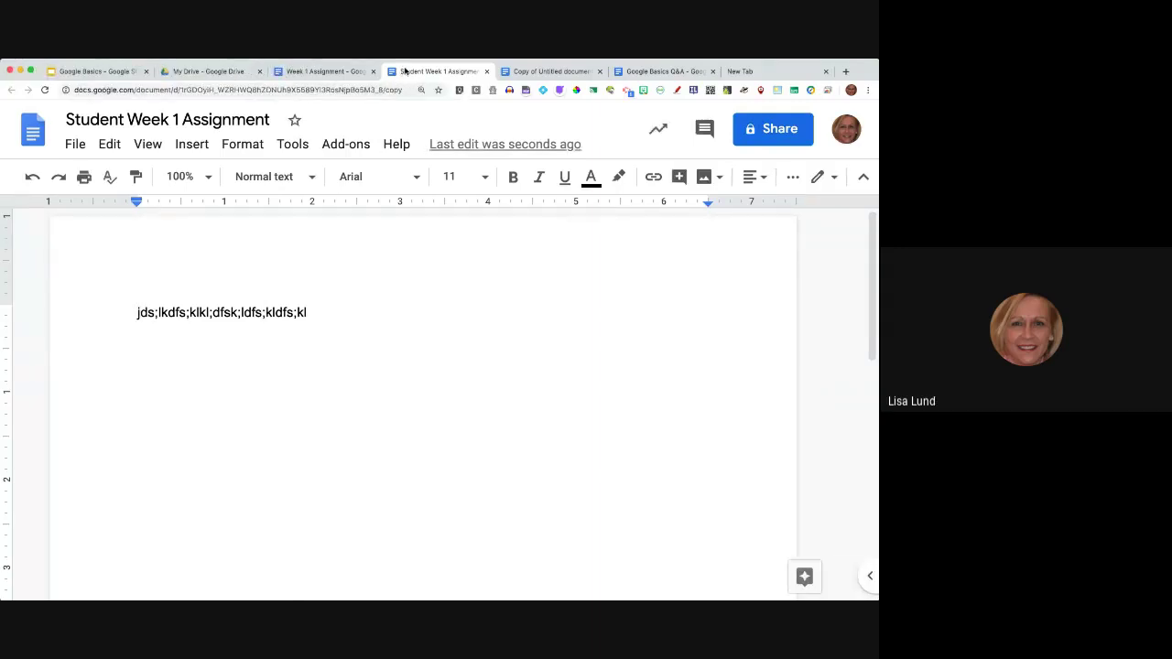
pyautogui.moveTo(403, 90); pyautogui.dragTo(62, 89)
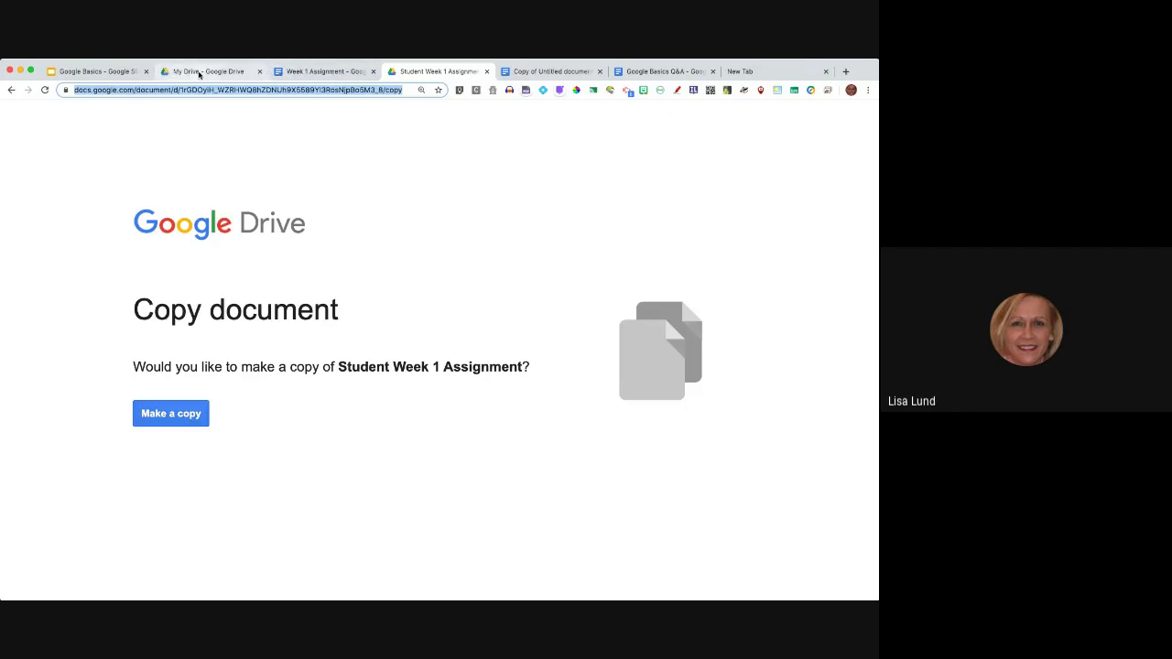
pyautogui.click(407, 89)
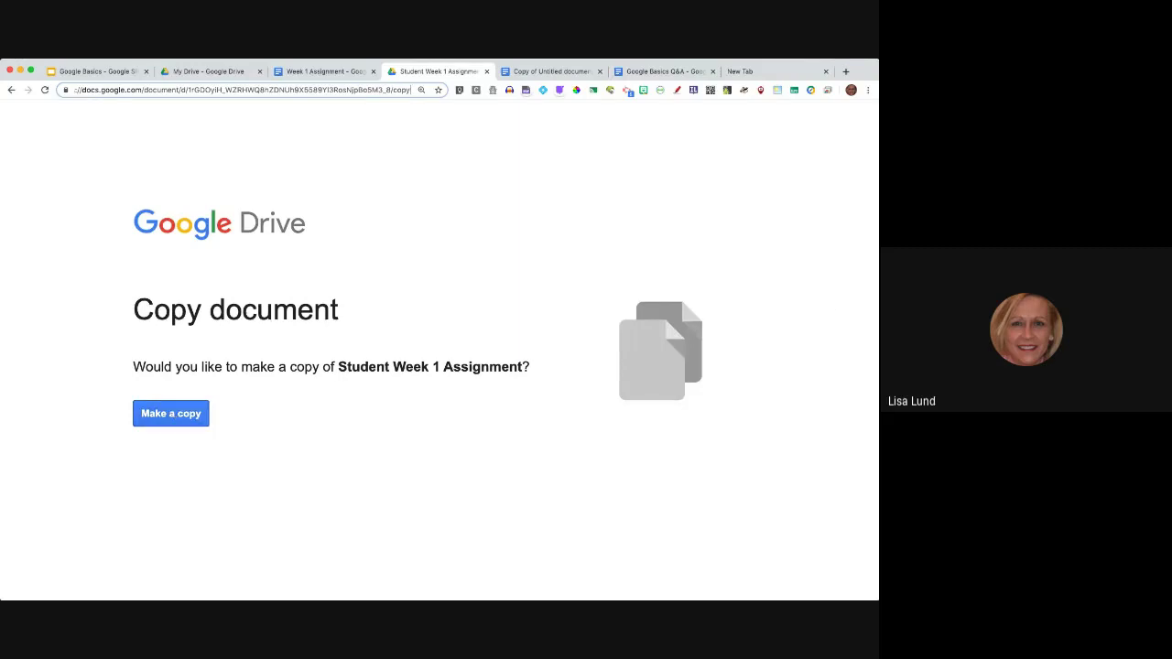
# Review the Google Basics slides on Forcing a Copy, "Shared with Me" and "View Only", ending on the "Shared with Me" slide.
pyautogui.click(92, 71)
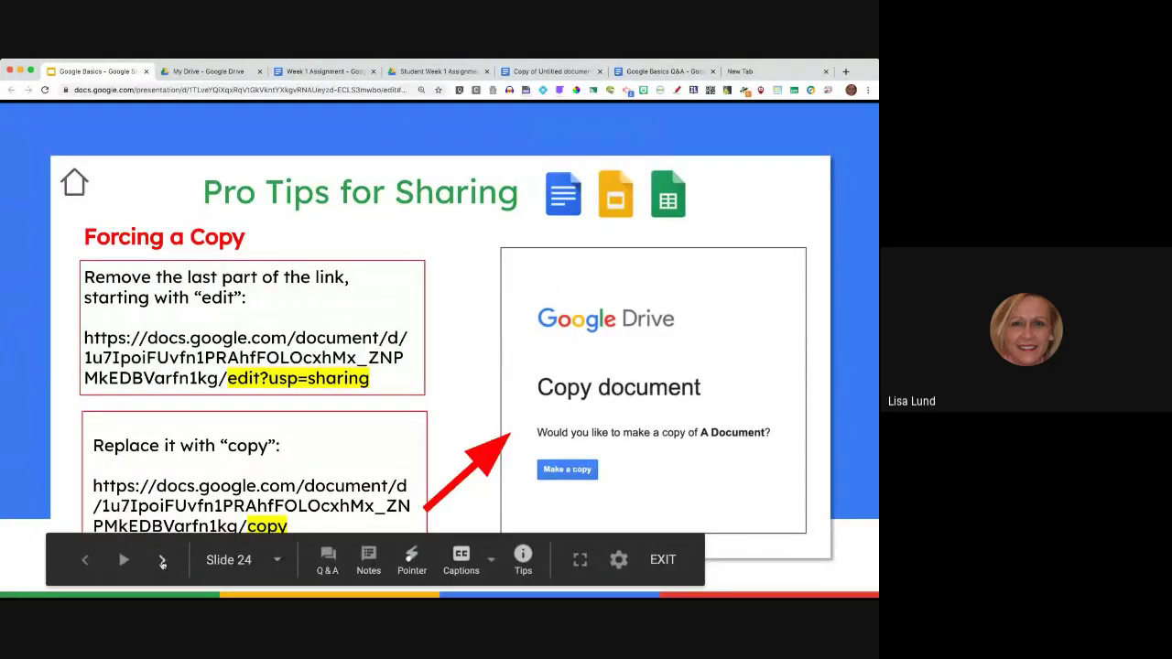
pyautogui.click(162, 560)
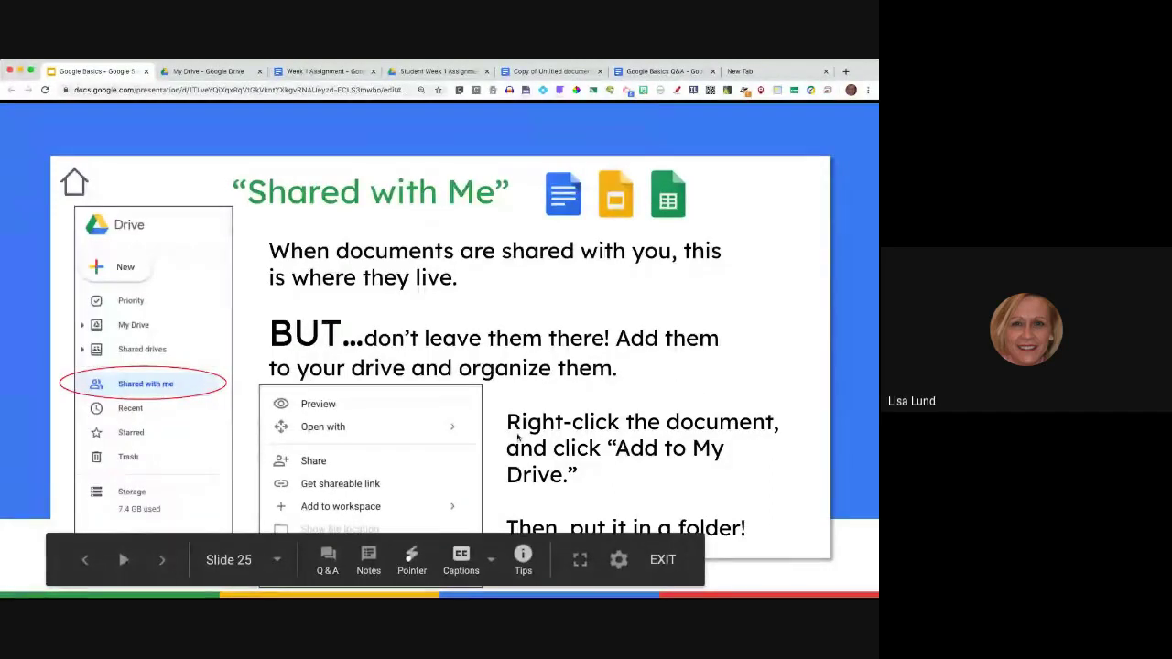
pyautogui.press('Left')
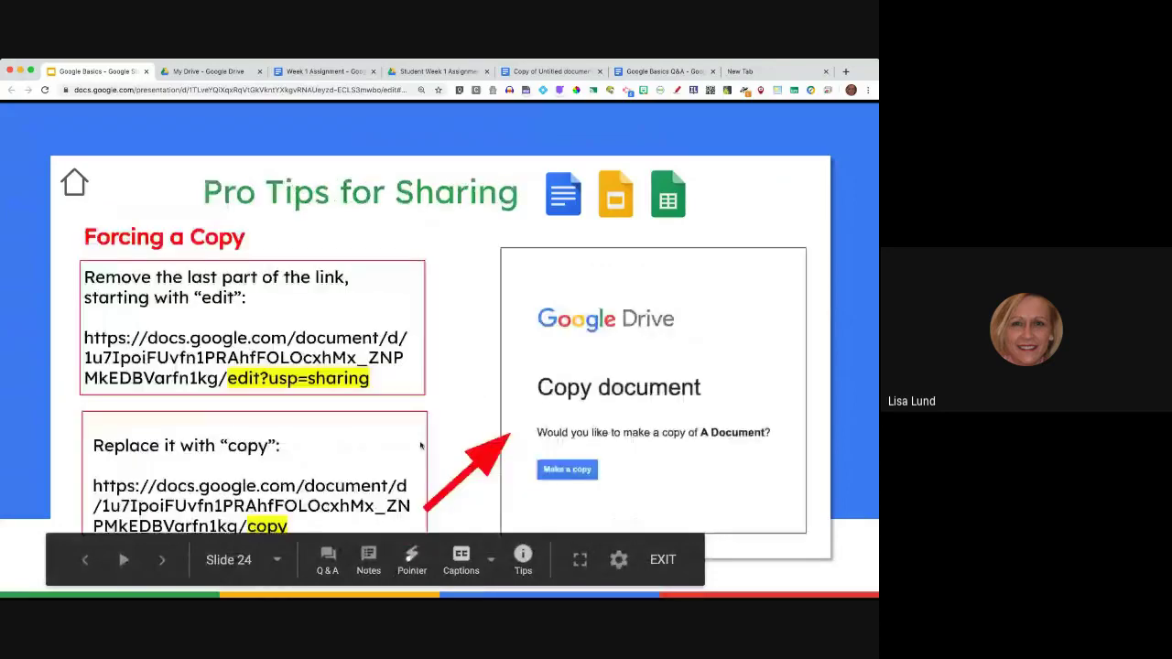
pyautogui.click(162, 560)
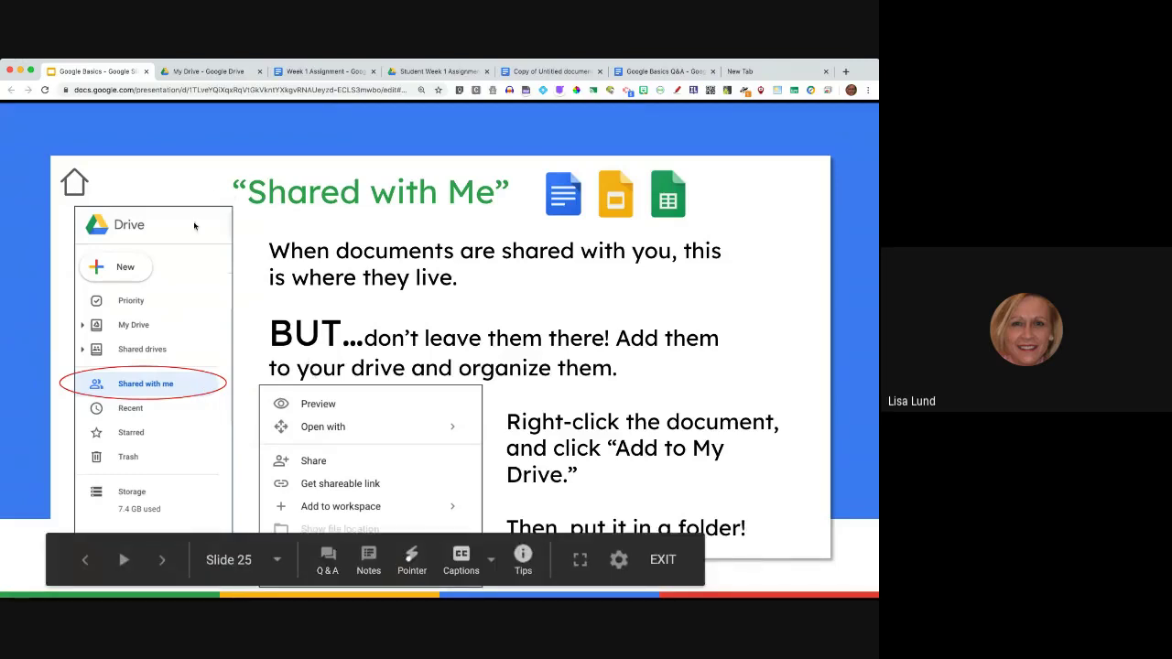
pyautogui.press('Right')
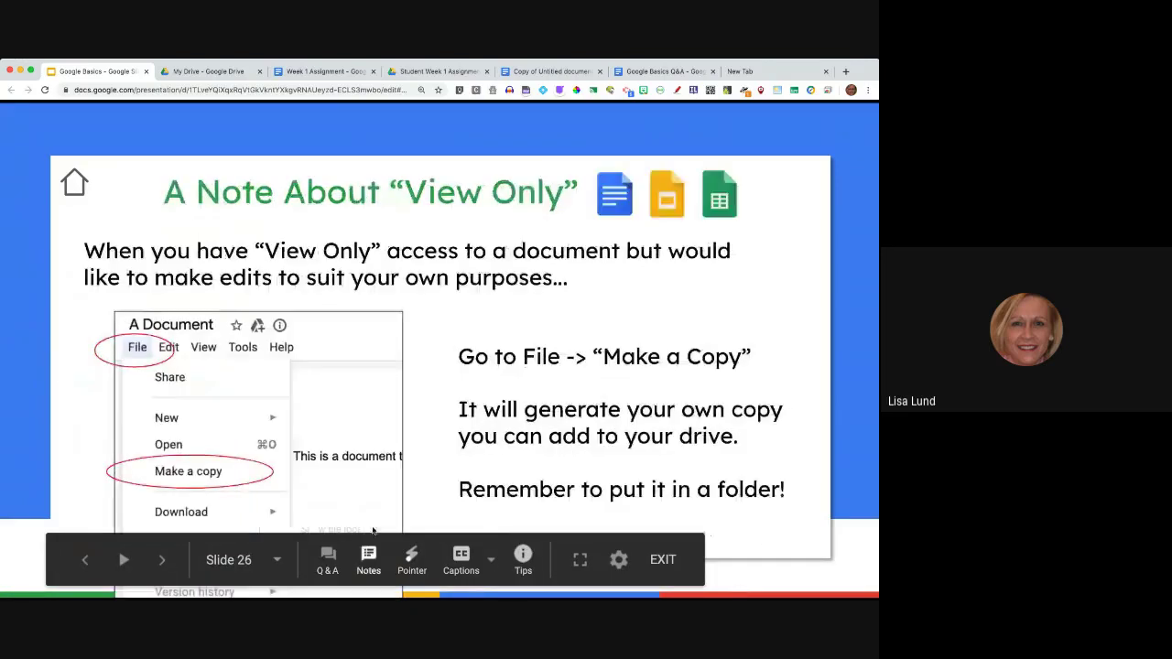
pyautogui.click(86, 561)
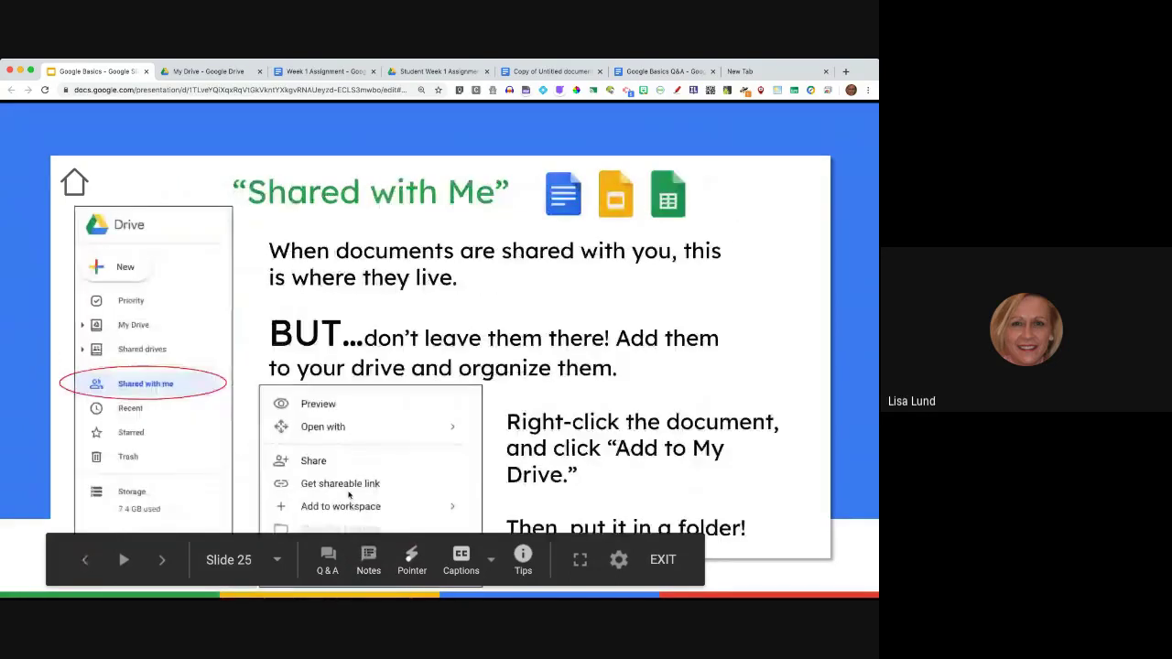